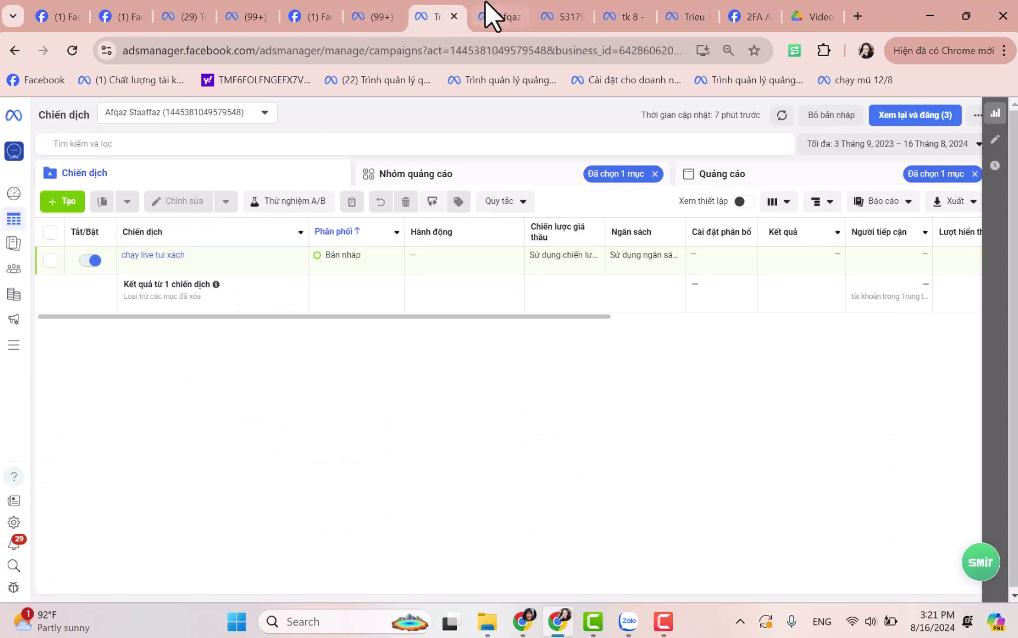
- Switch to the ad account containing the campaigns live mess 16/8 and LIVE MESS, and apply the Hiệu quả column preset
left_click(549, 12)
left_click(688, 15)
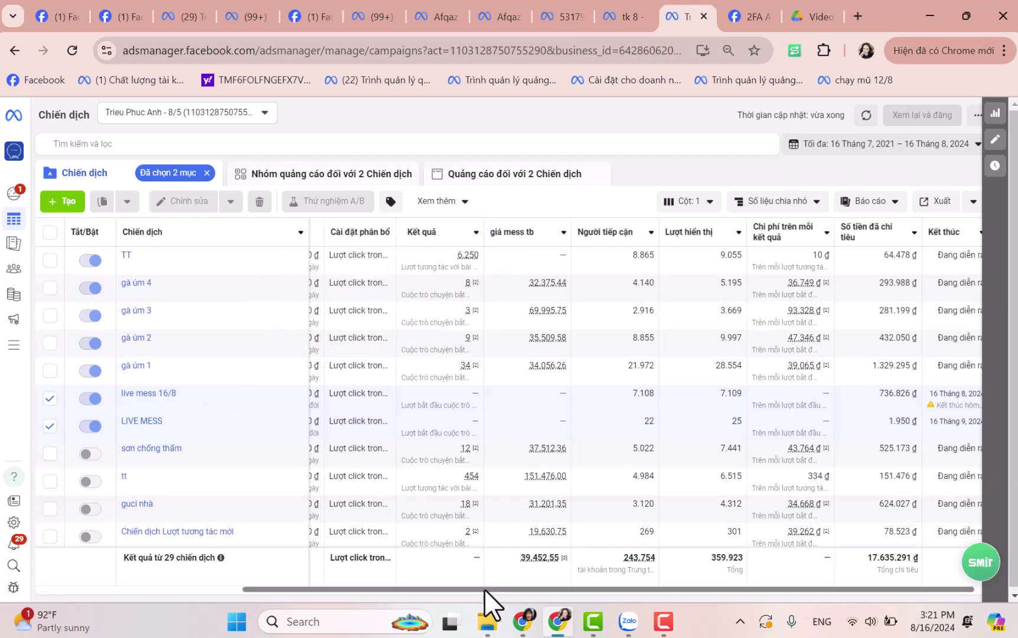
left_click_drag(485, 589, 513, 596)
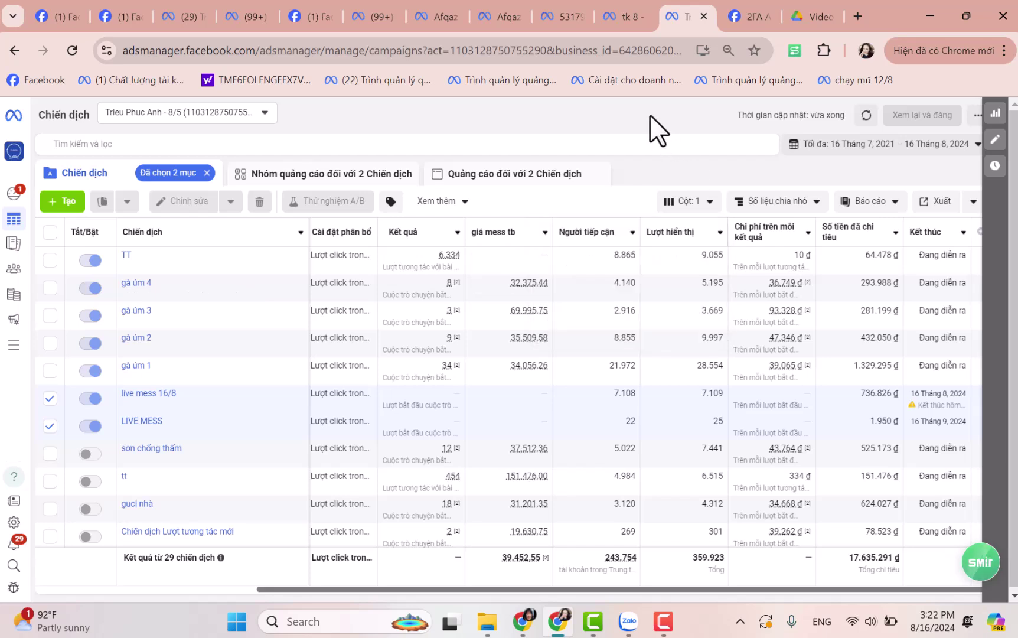
left_click(689, 203)
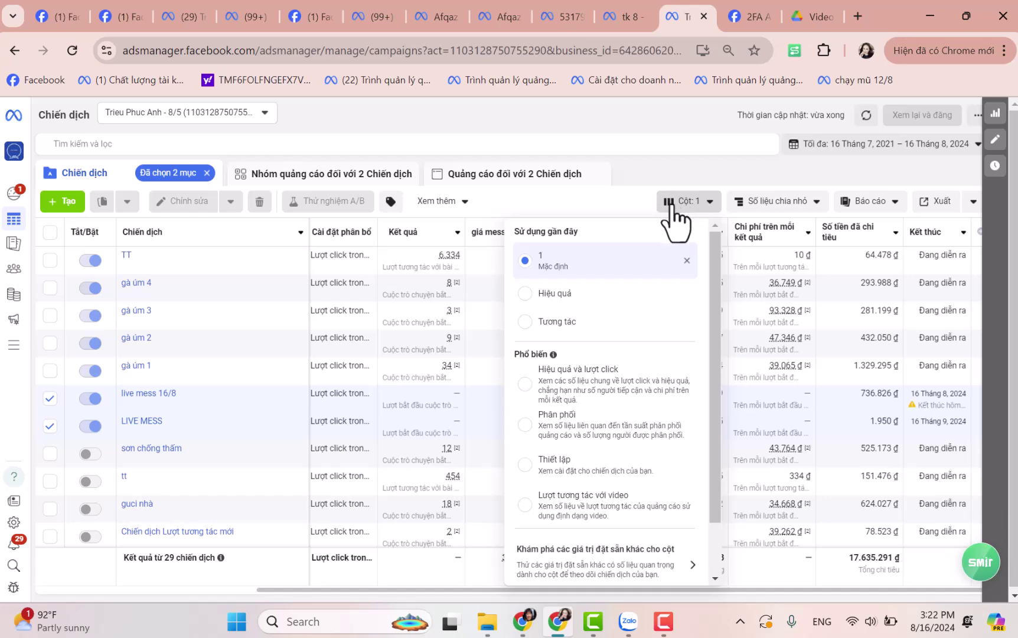
left_click(617, 290)
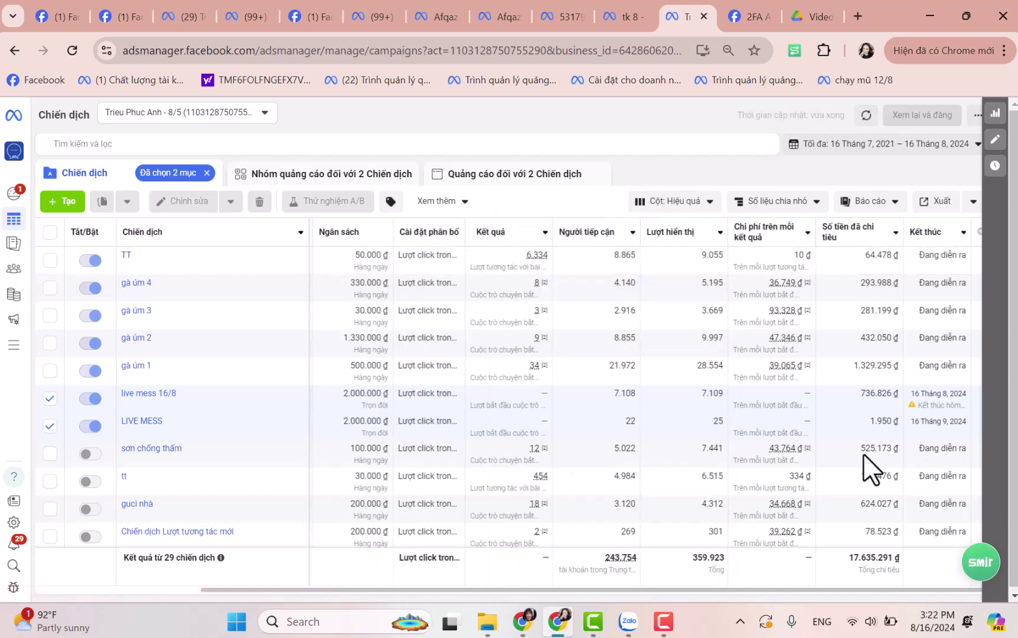
- In the campaign table's column customization, remove every selected column except Chiến dịch and Phân phối
left_click(693, 215)
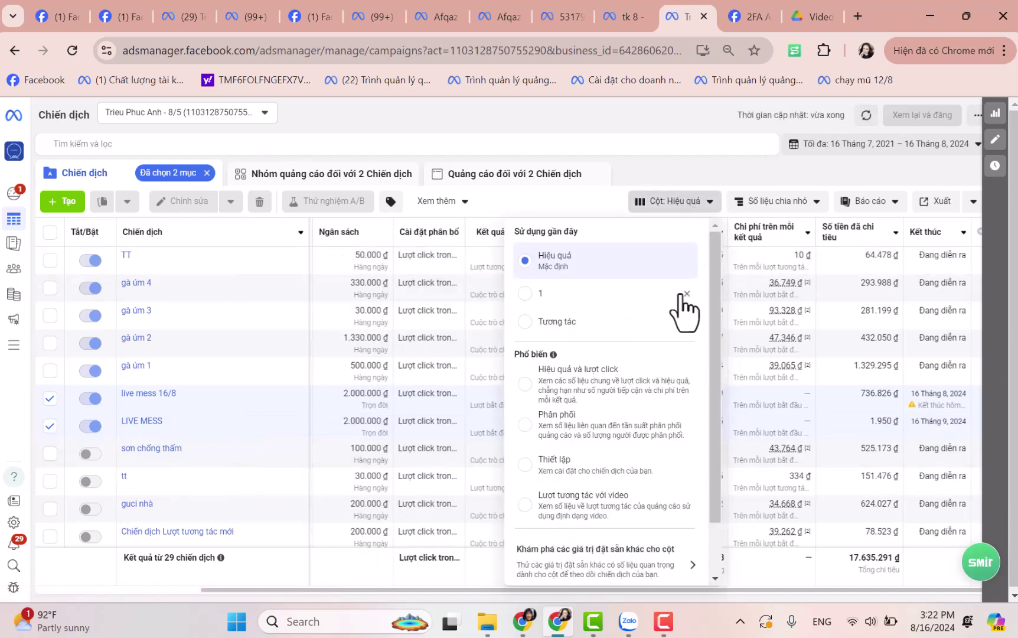
scroll(642, 477, "down", 1)
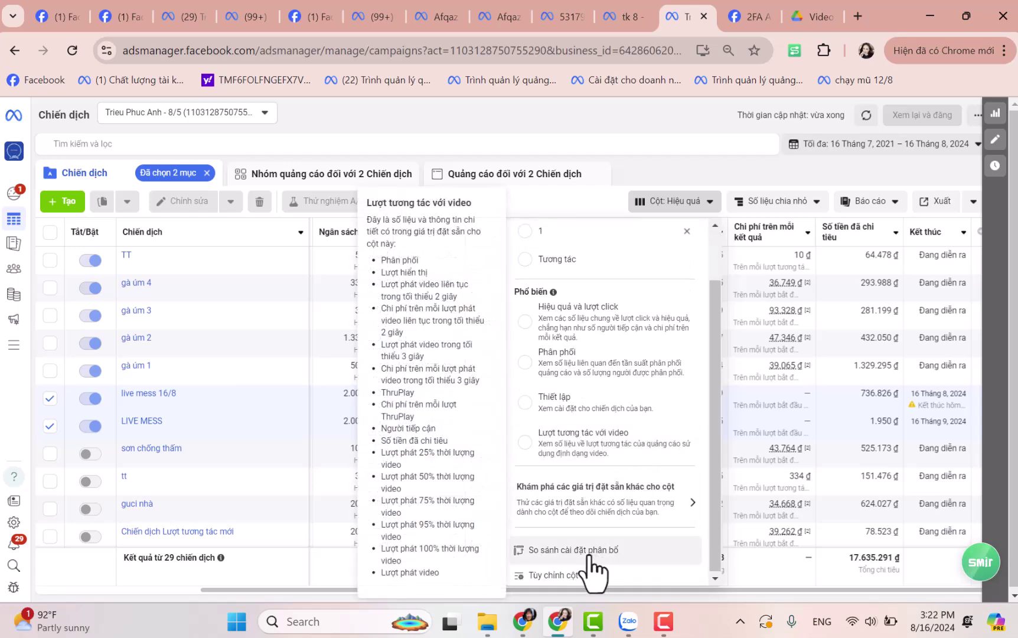
left_click(582, 574)
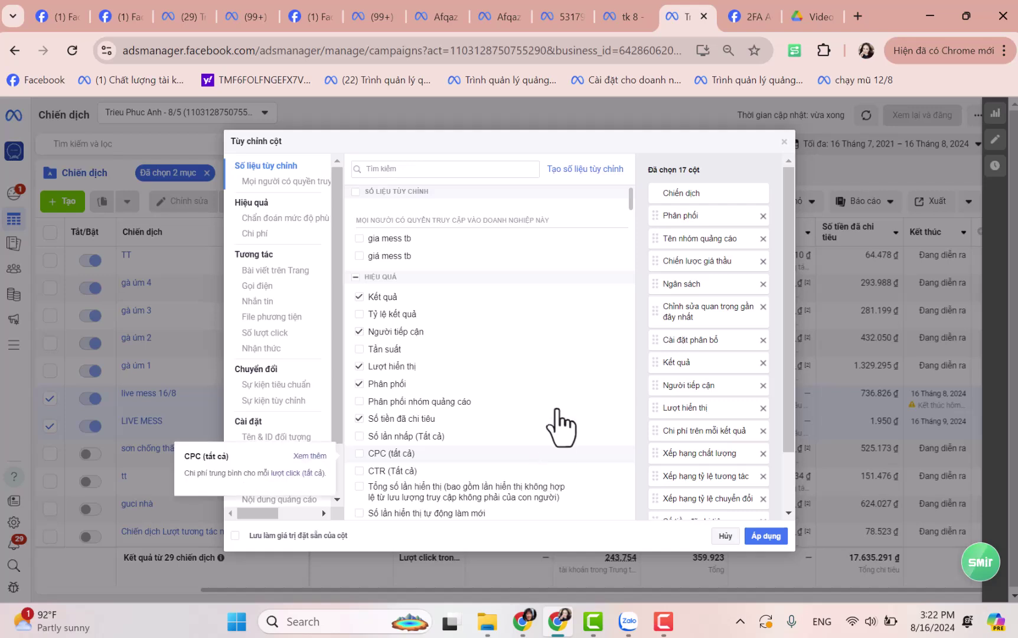
left_click(762, 238)
left_click(763, 238)
left_click(762, 239)
left_click(762, 239)
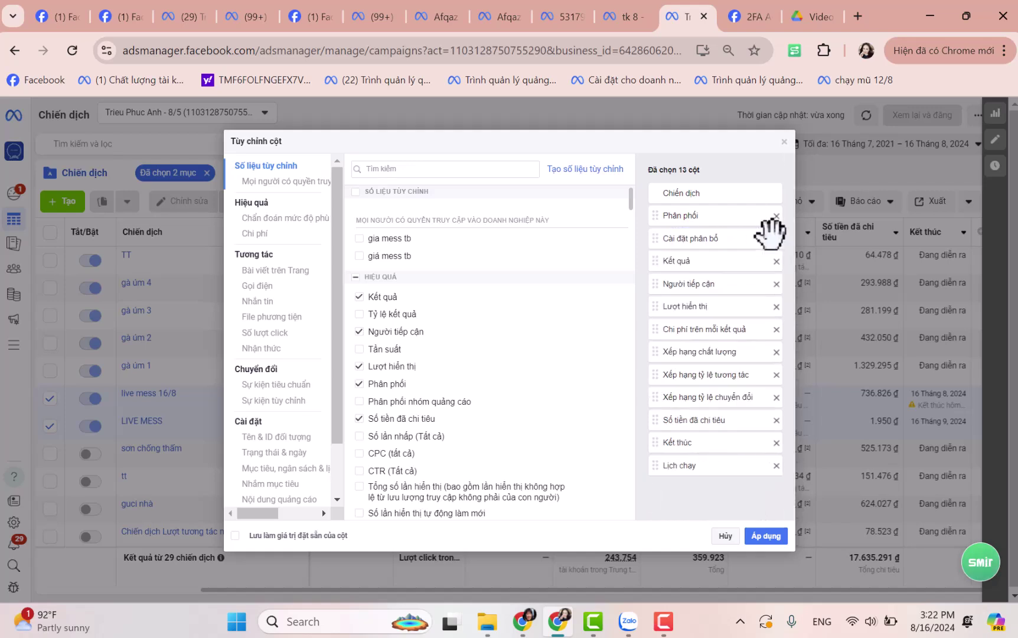
left_click(776, 239)
left_click(776, 239)
left_click(776, 238)
left_click(777, 239)
left_click(776, 239)
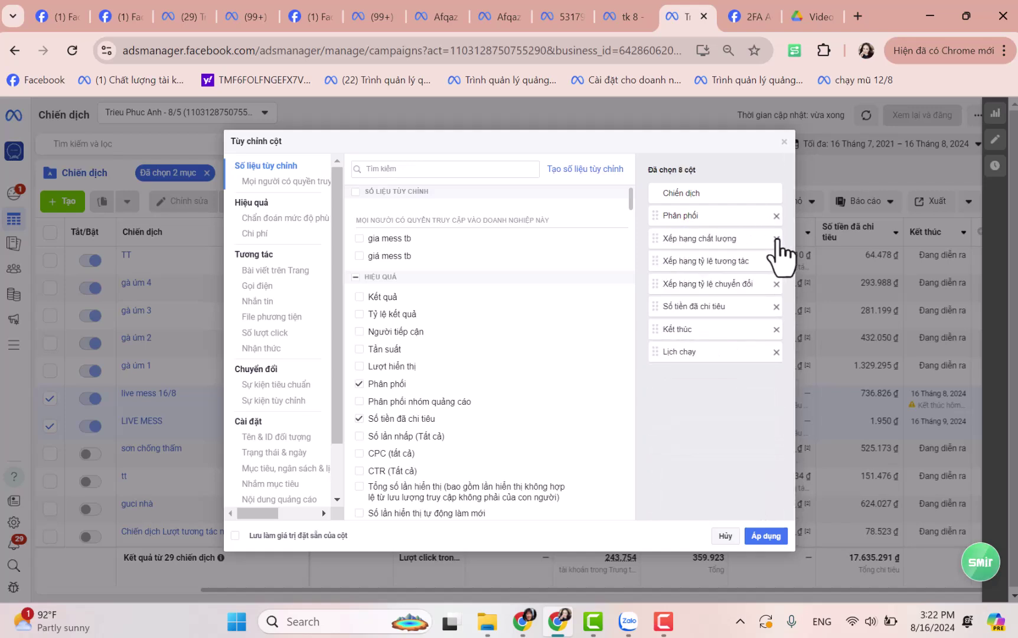
left_click(776, 239)
left_click(776, 238)
left_click(776, 239)
left_click(776, 239)
left_click(776, 239)
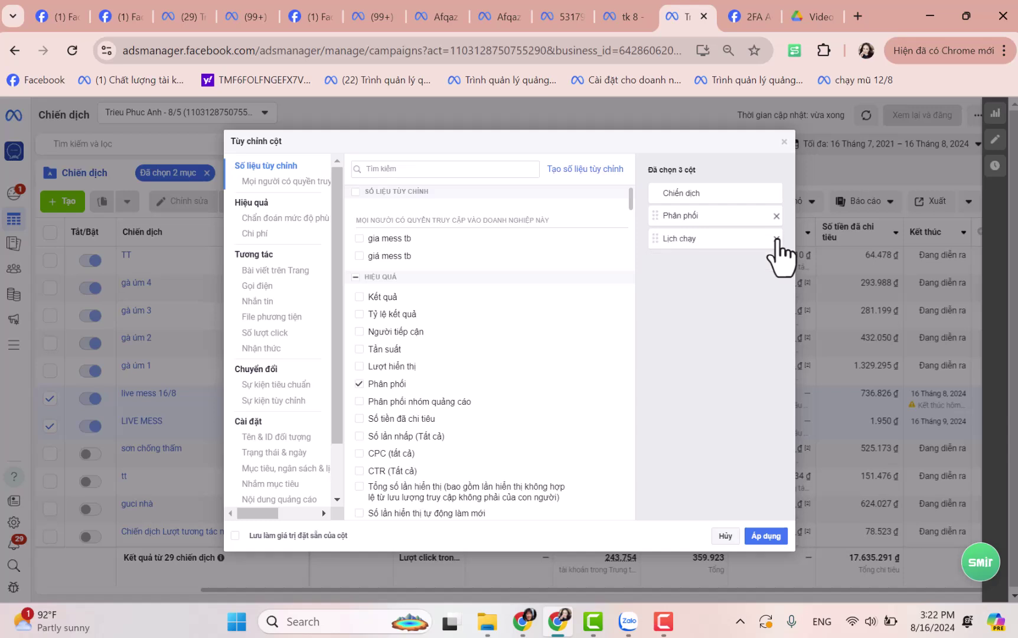
left_click(776, 239)
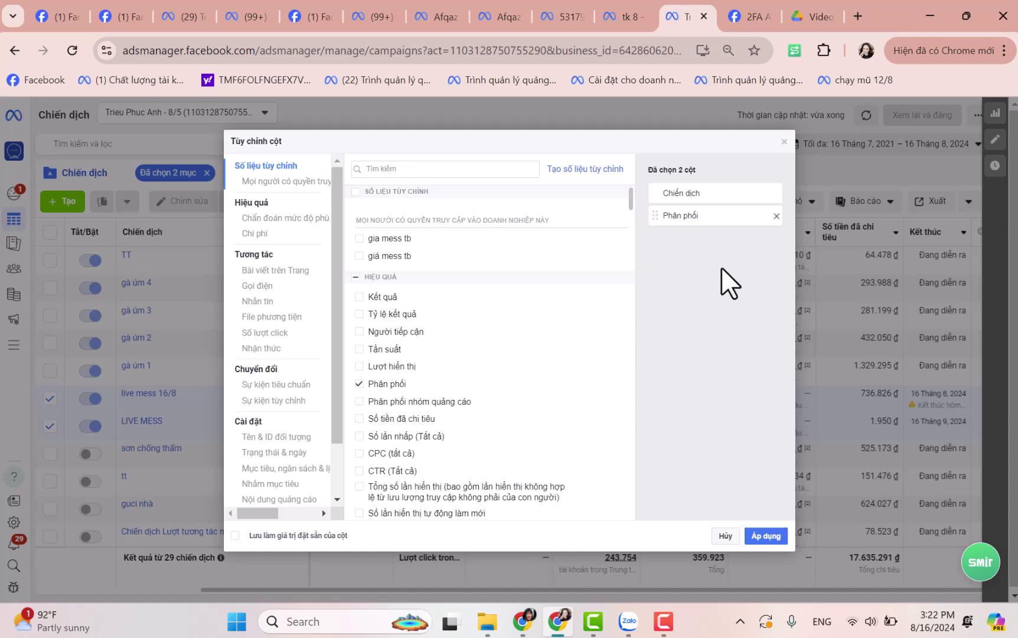
- Find the amount-spent metric Số tiền đã chi tiêu and add it to the selected columns
left_click(495, 170)
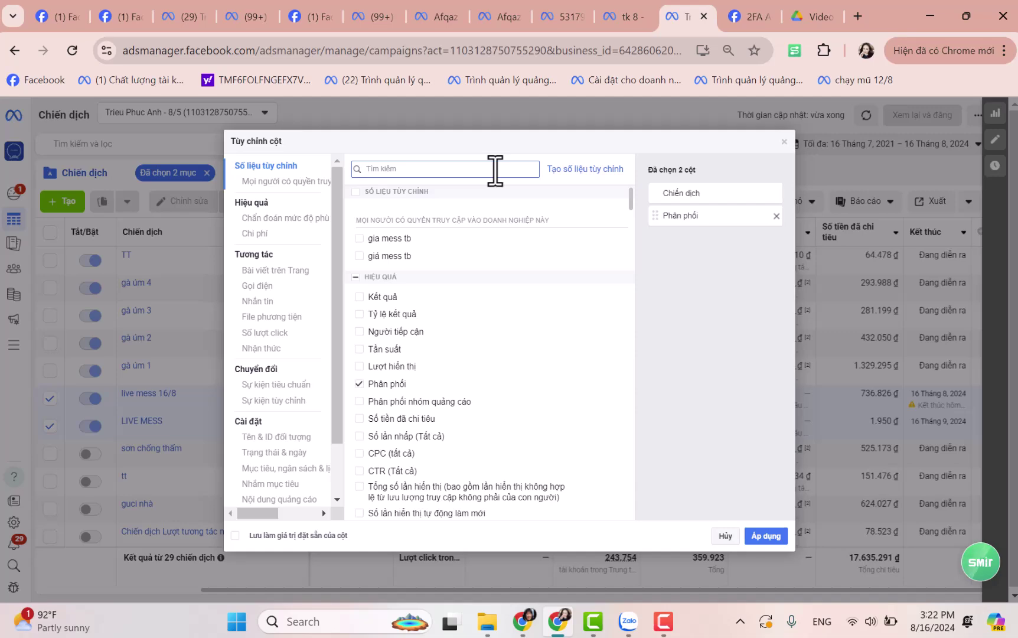
type("so")
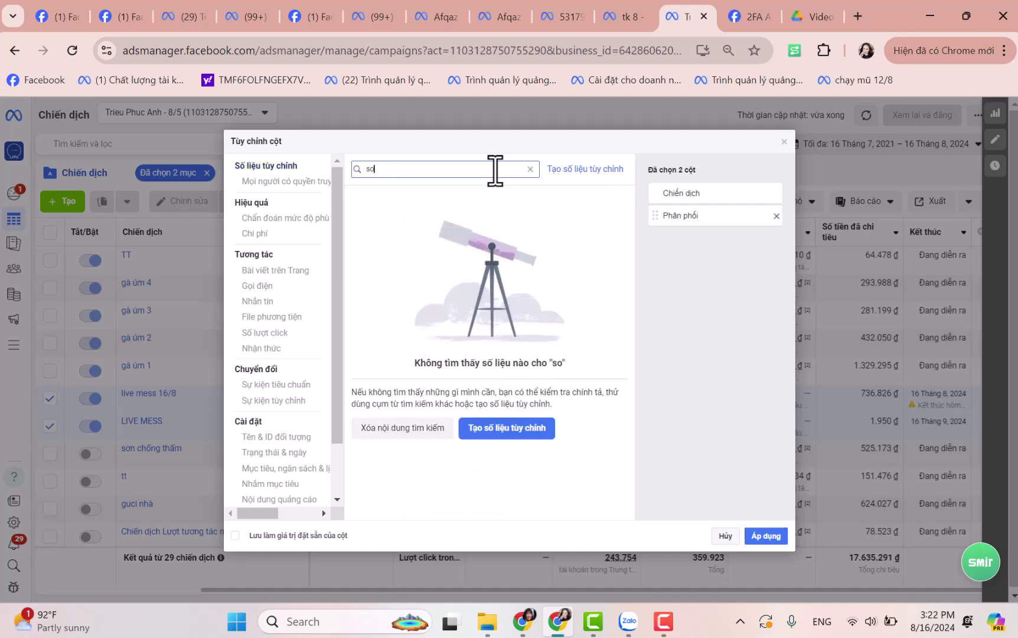
key("BackSpace")
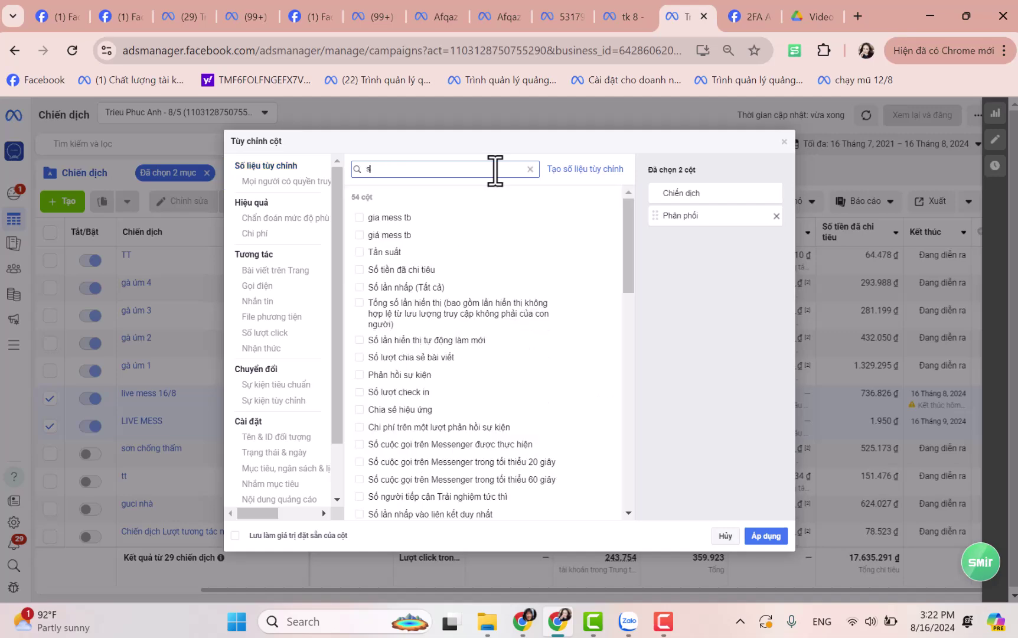
left_click(379, 269)
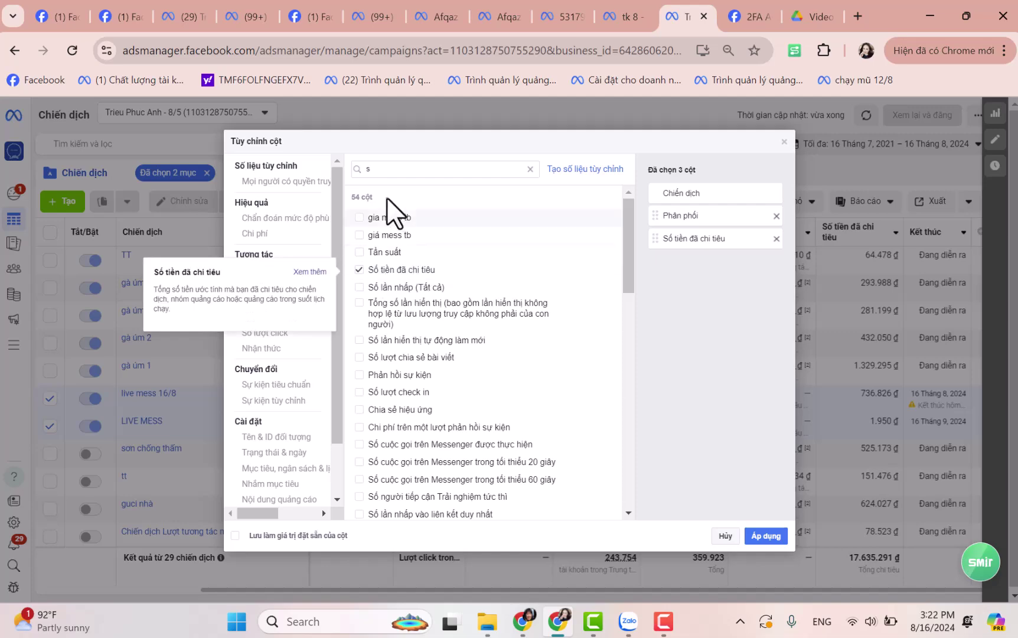
- Find the post comments metric Bình luận về bài viết and add it to the selected columns
left_click(391, 171)
key("BackSpace")
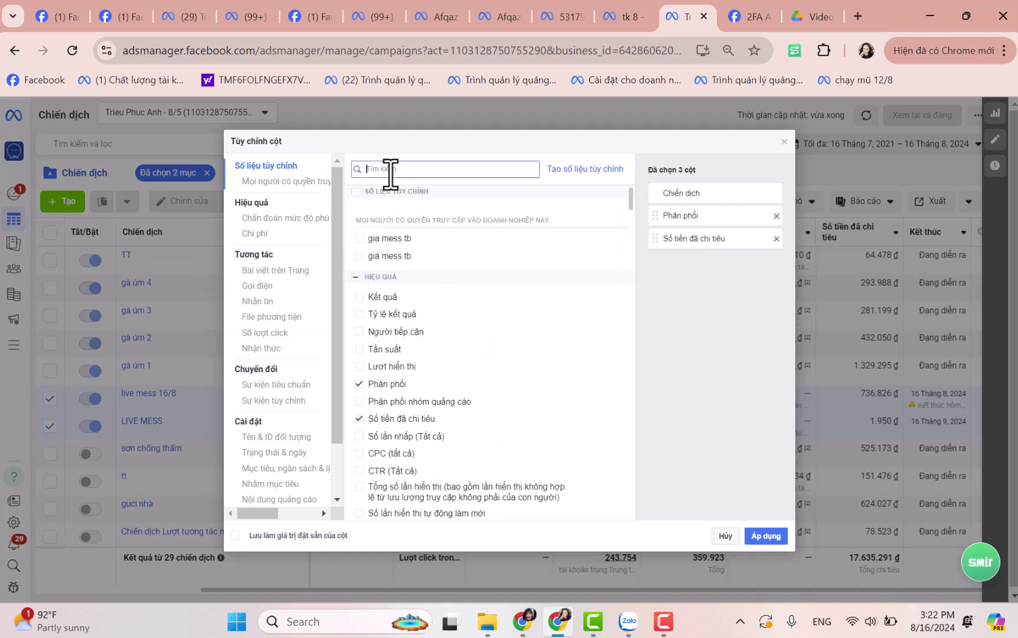
type("b")
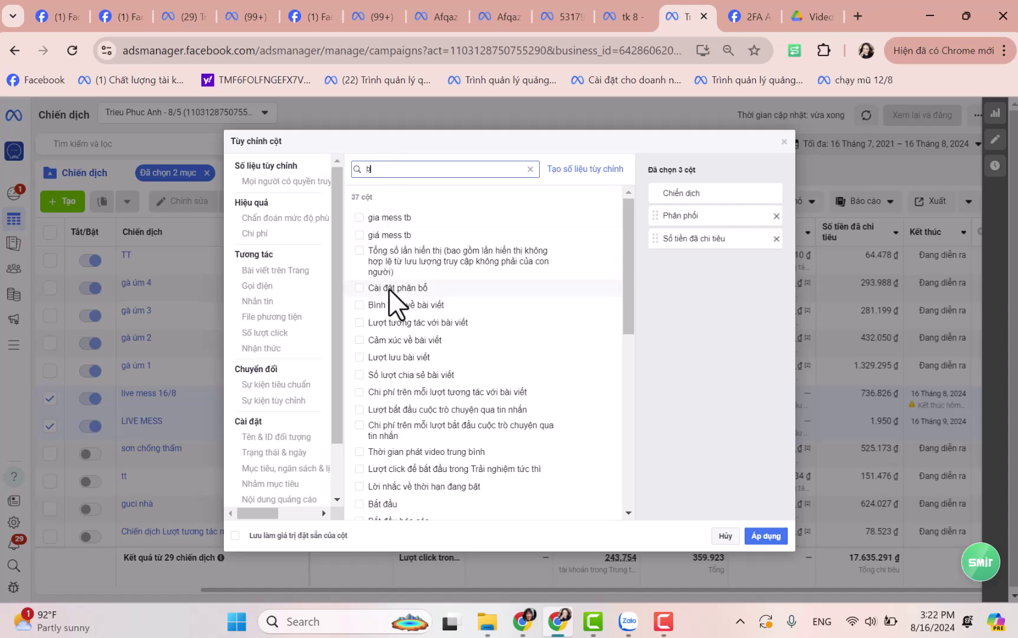
left_click(382, 305)
mouse_move(382, 305)
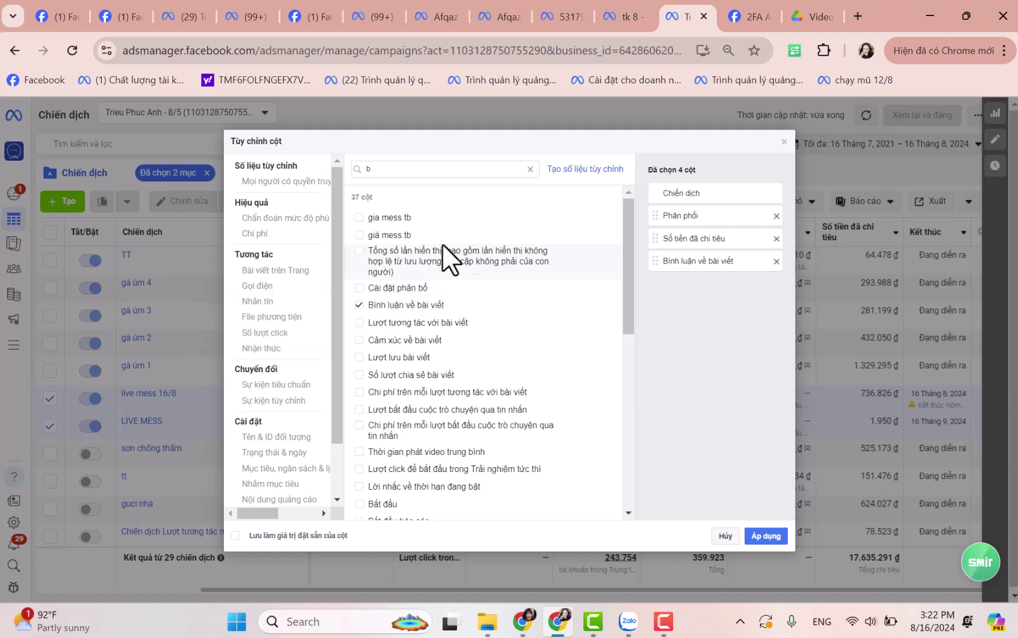
- Find the results metric Kết quả and add it to the selected columns
left_click(450, 169)
key("BackSpace")
type("k")
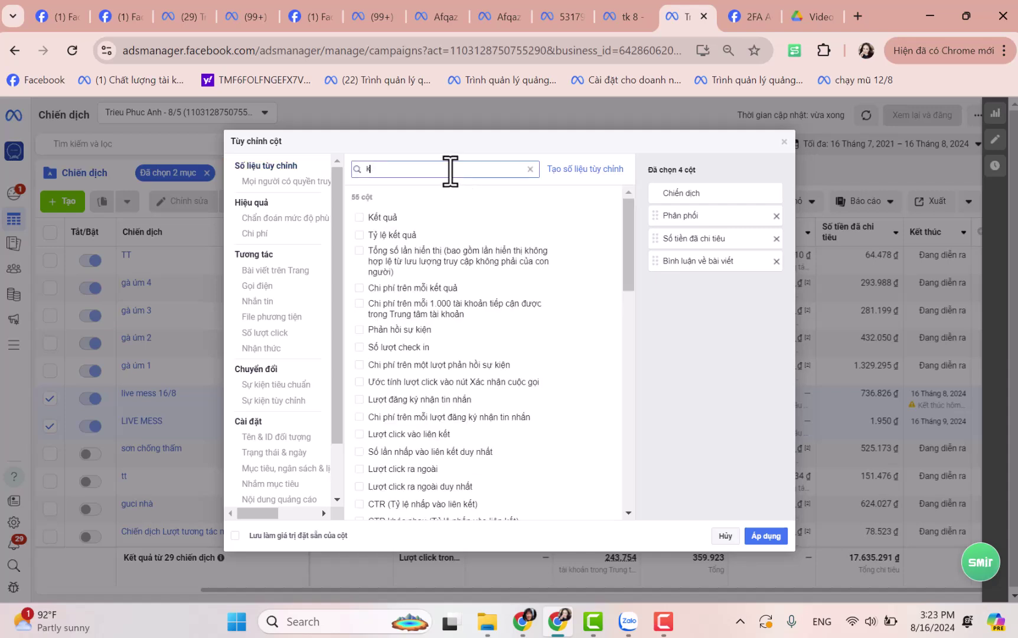
left_click(414, 218)
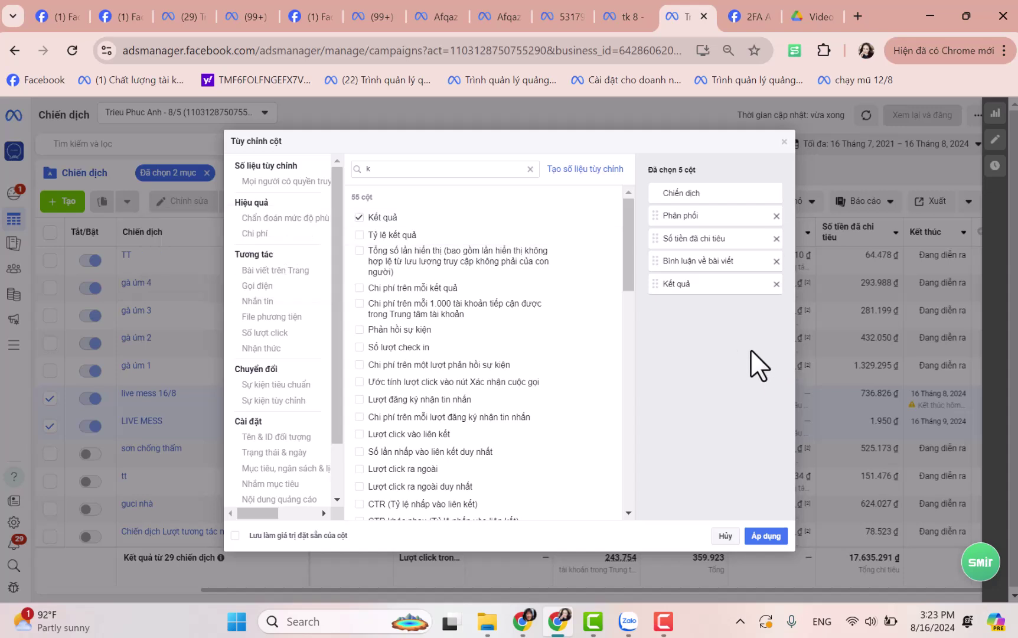
- Find the cost-per-result metric Chi phí trên mỗi kết quả and add it to the selected columns
left_click(495, 170)
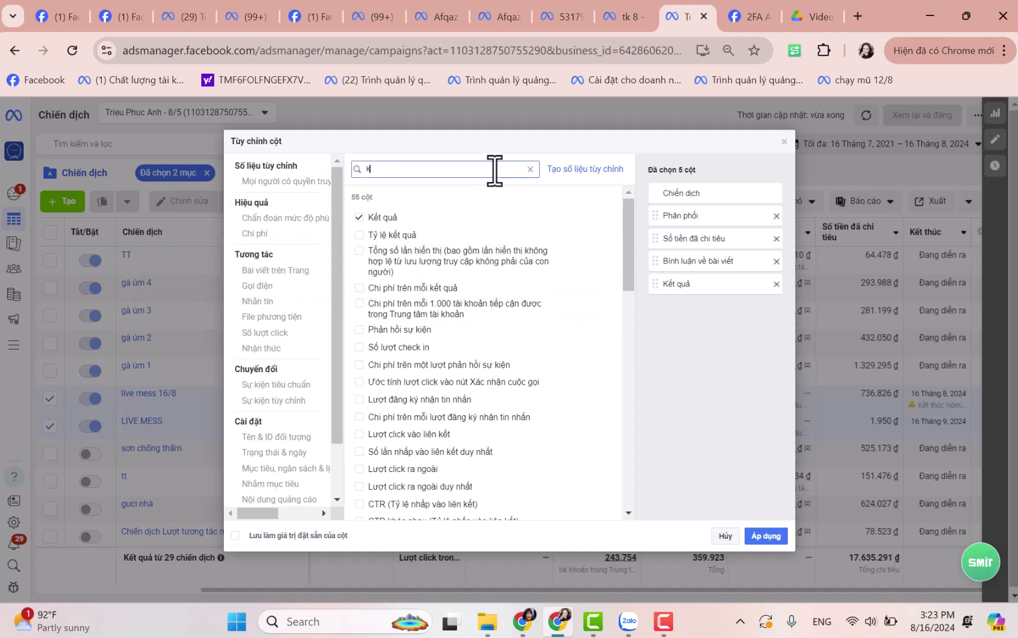
key("BackSpace")
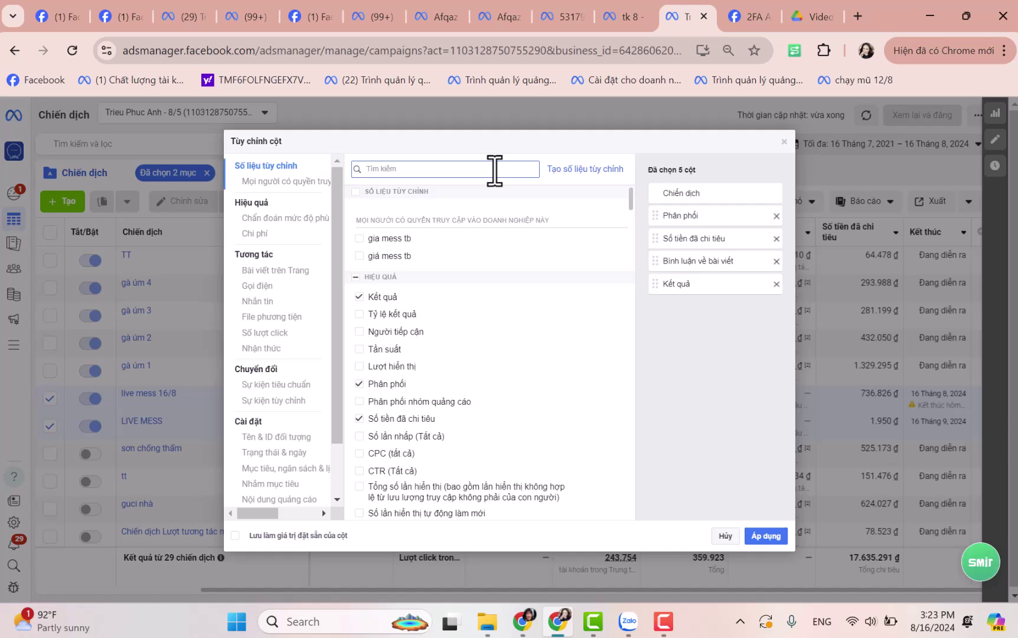
type("c")
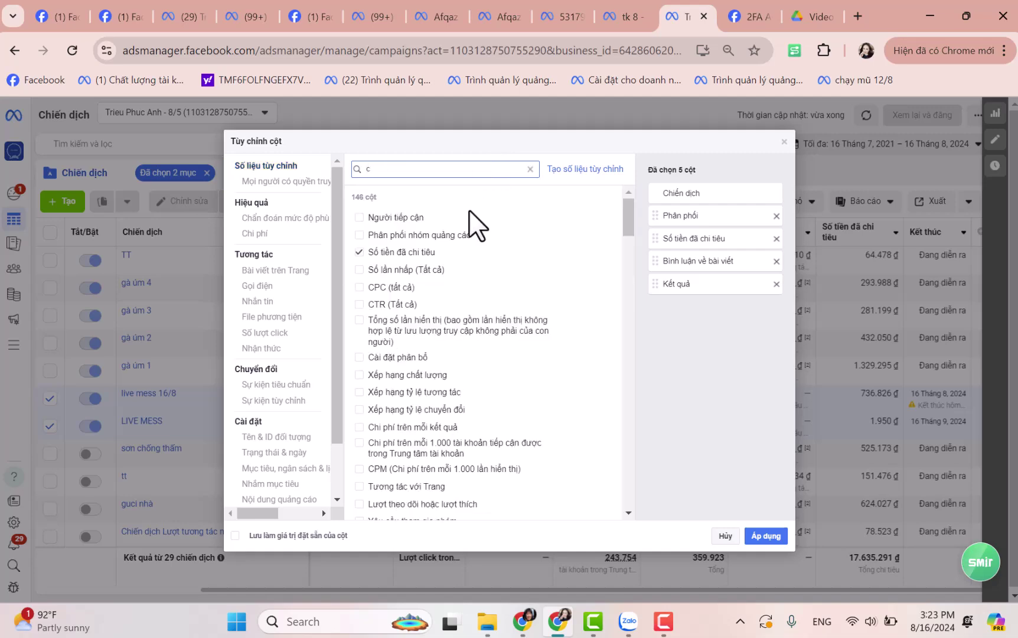
type("hi")
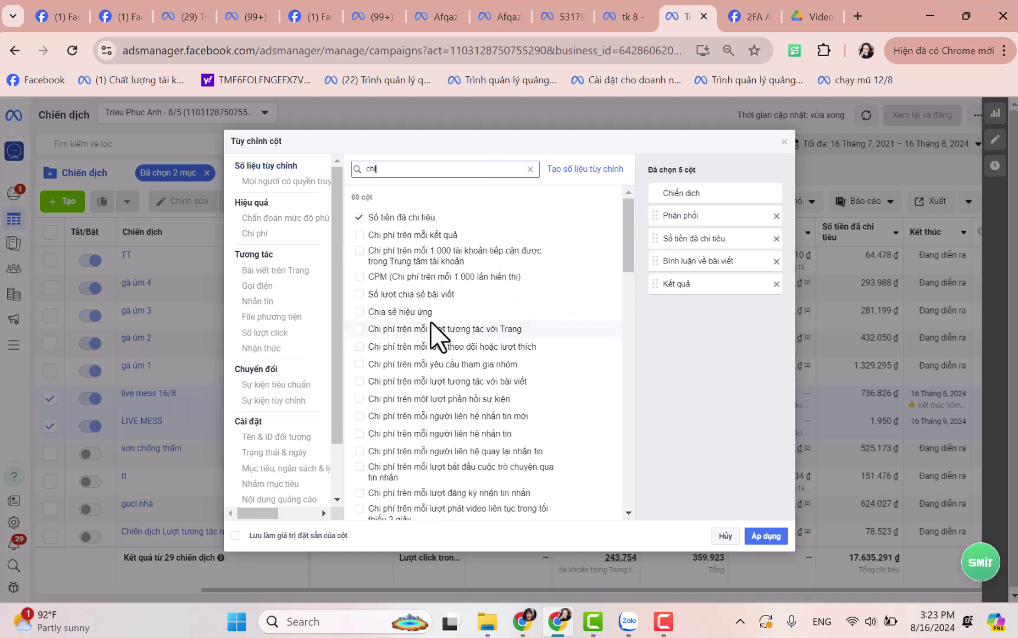
left_click(415, 236)
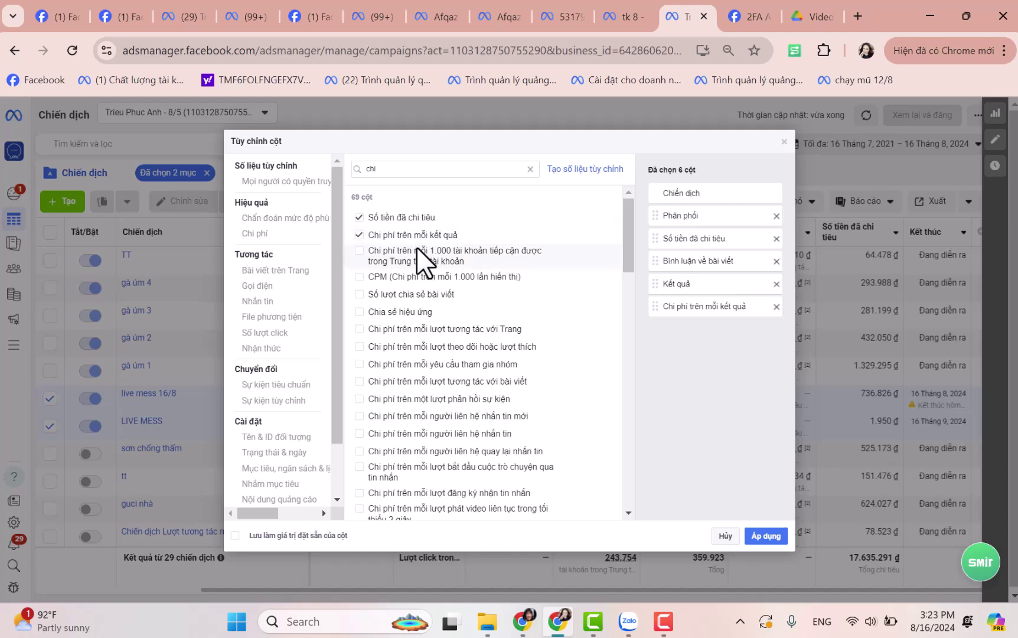
- Find the impressions metric Lượt hiển thị and add it to the selected columns
left_click(424, 169)
key("BackSpace")
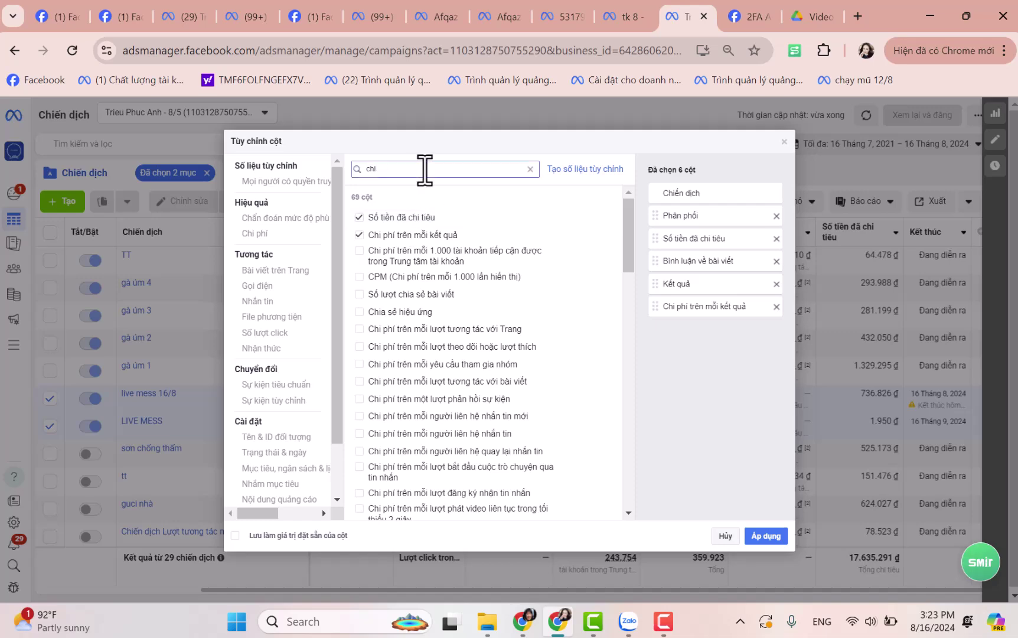
key("BackSpace")
key("BackSpace")
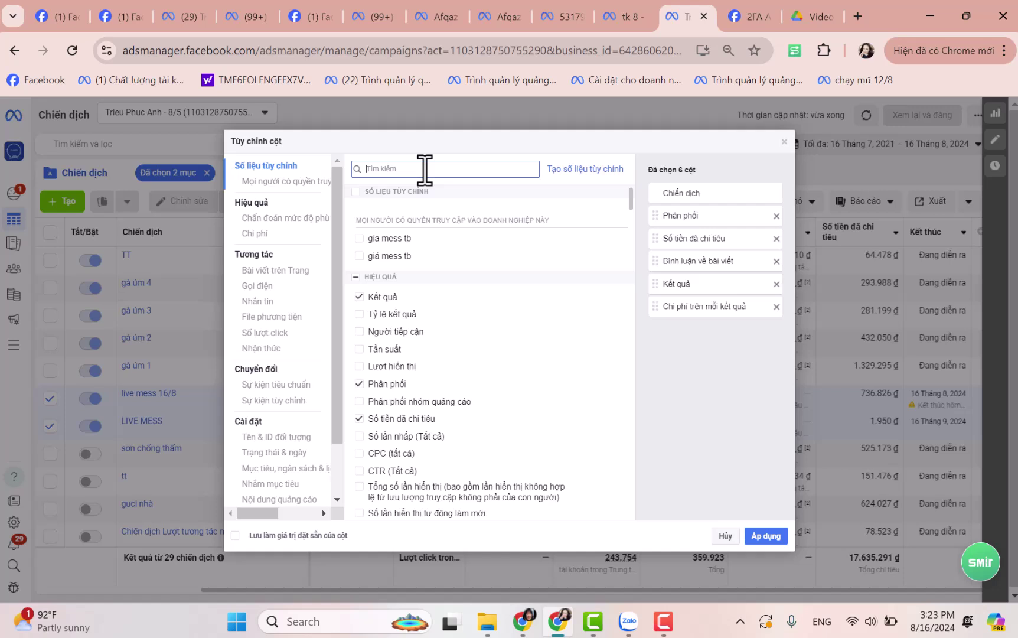
type("luo")
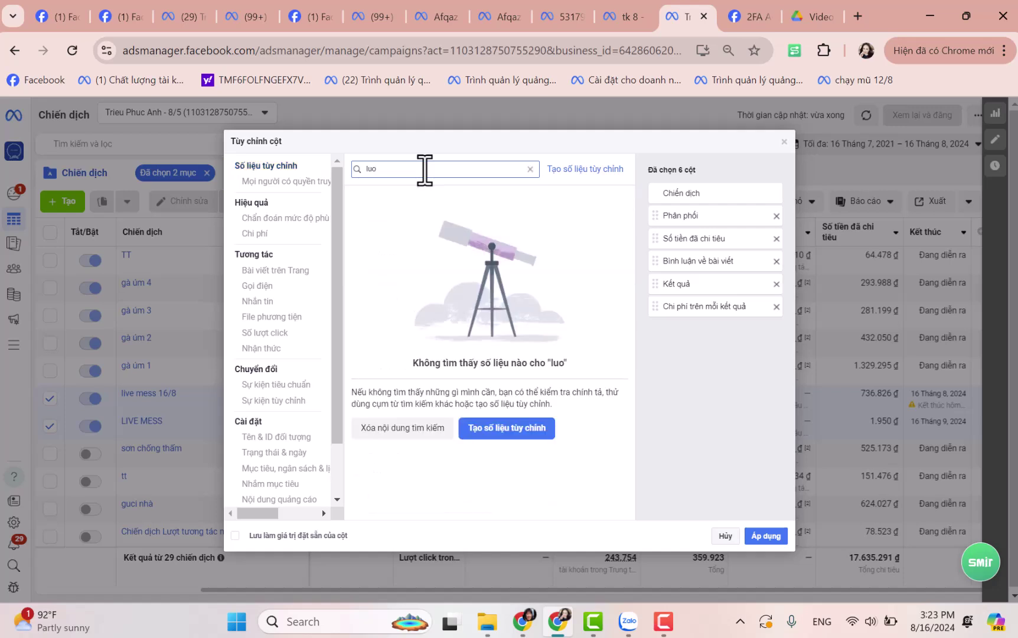
key("BackSpace")
key("BackSpace")
left_click(395, 235)
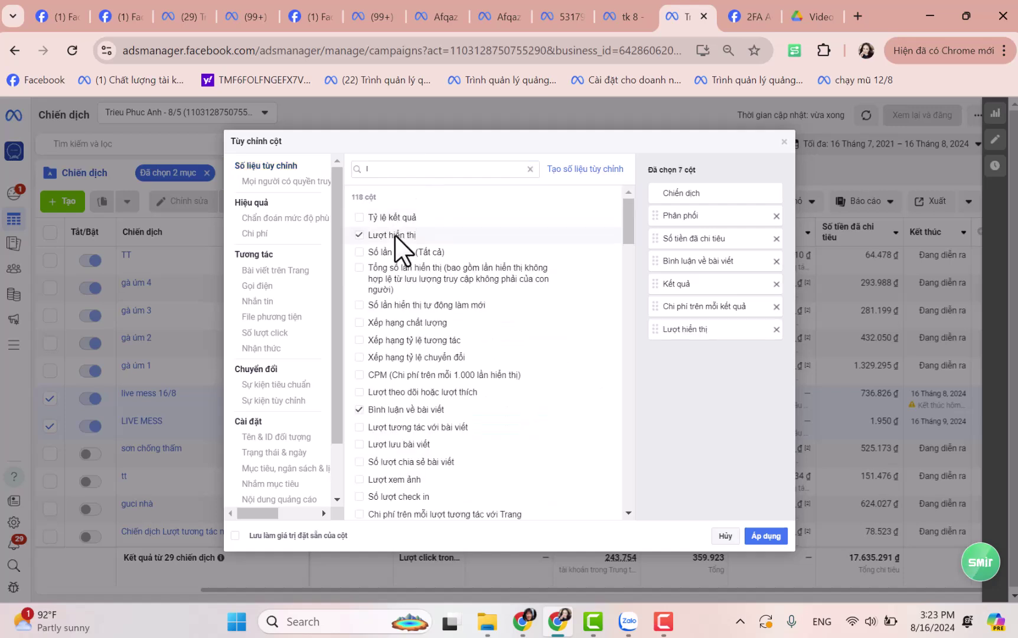
- Find the reach metric Người tiếp cận and add it to the selected columns
left_click(394, 169)
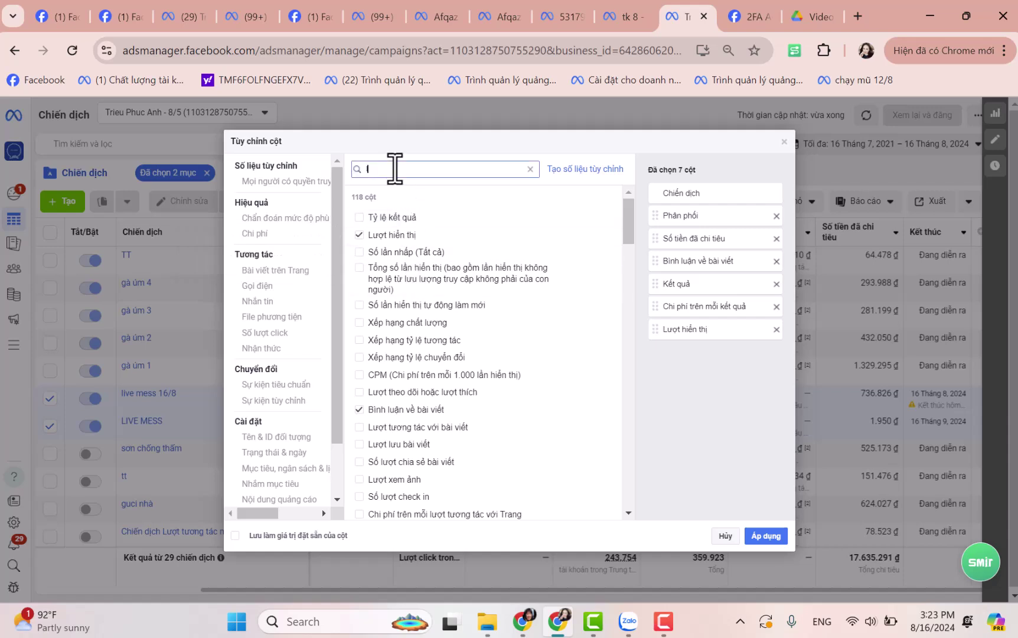
key("BackSpace")
type("n")
left_click(398, 221)
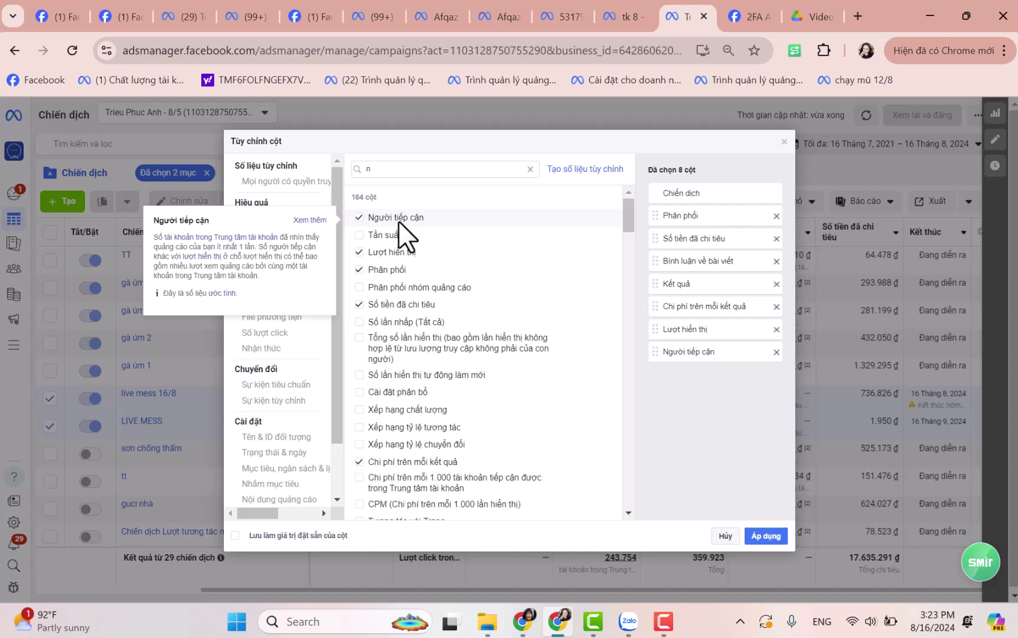
- Add the metric CPM (Chi phí trên mỗi 1.000 lần hiển thị) to the selected columns
left_click(400, 169)
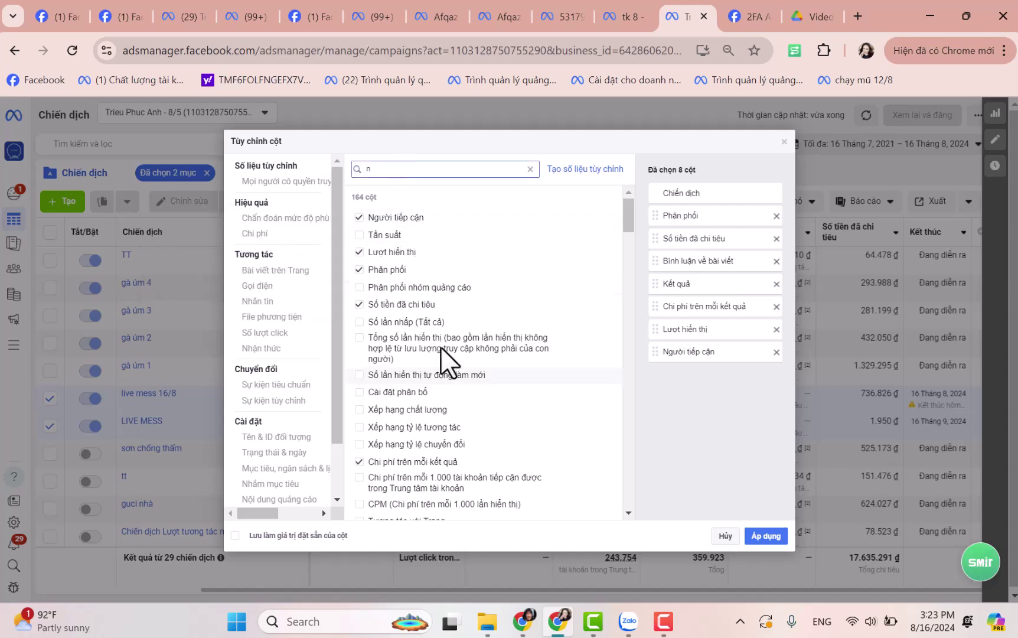
left_click(359, 505)
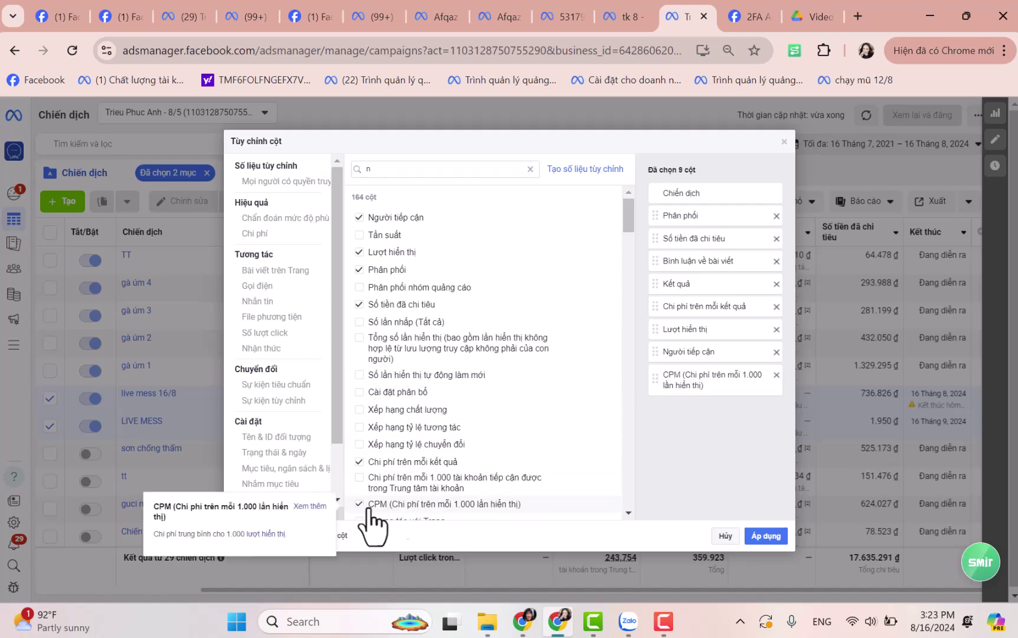
scroll(586, 432, "down", 1)
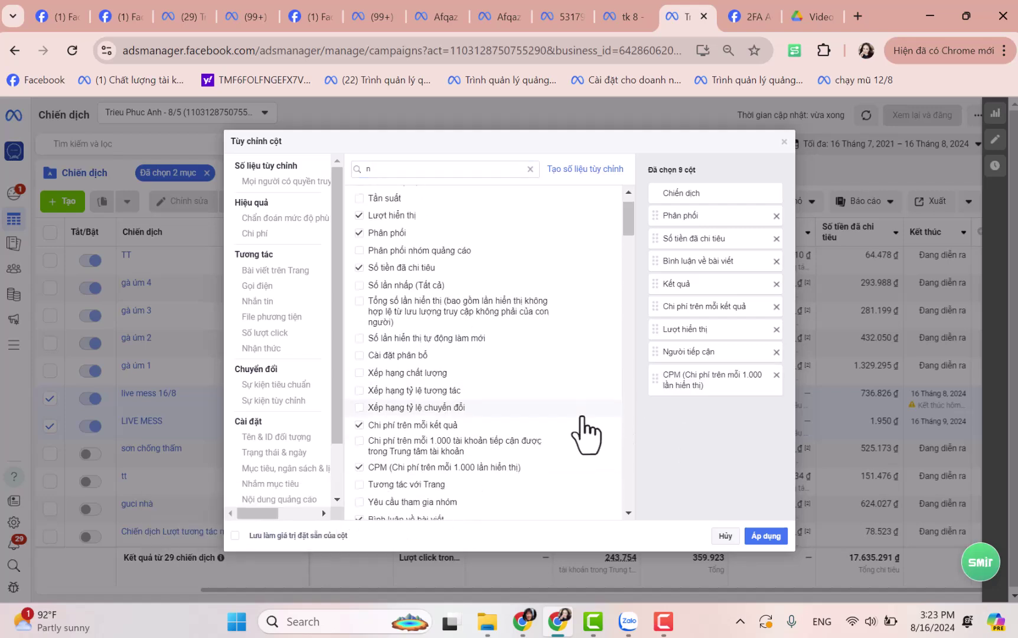
scroll(586, 436, "down", 2)
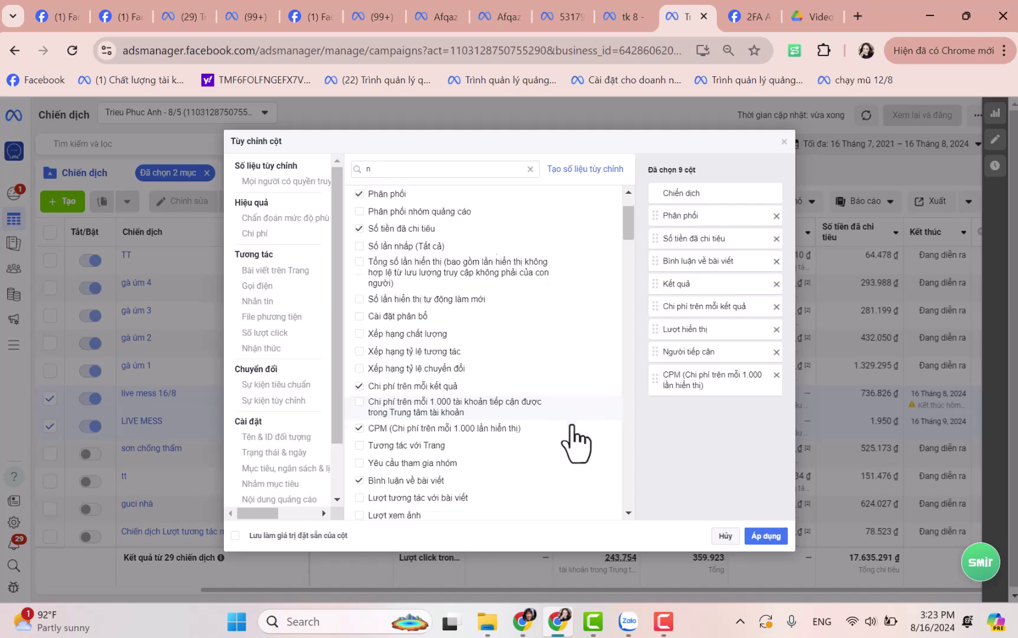
- Clear the metric search and add the link-click metric Lượt click vào liên kết from the Số lượt click category
scroll(562, 402, "down", 2)
scroll(466, 246, "up", 5)
left_click(403, 169)
type("n")
key("BackSpace")
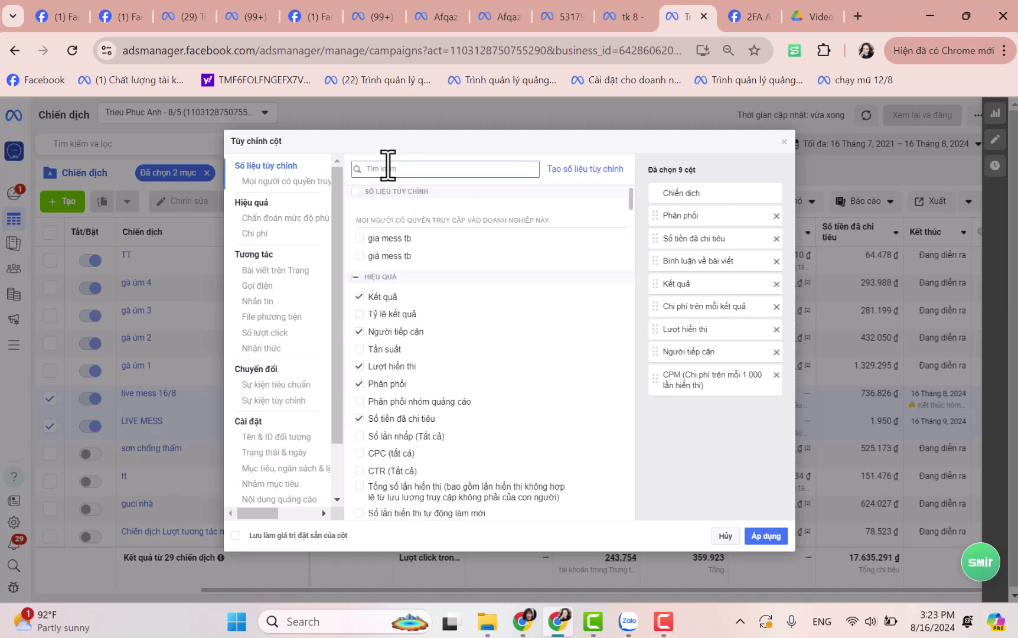
scroll(269, 369, "down", 1)
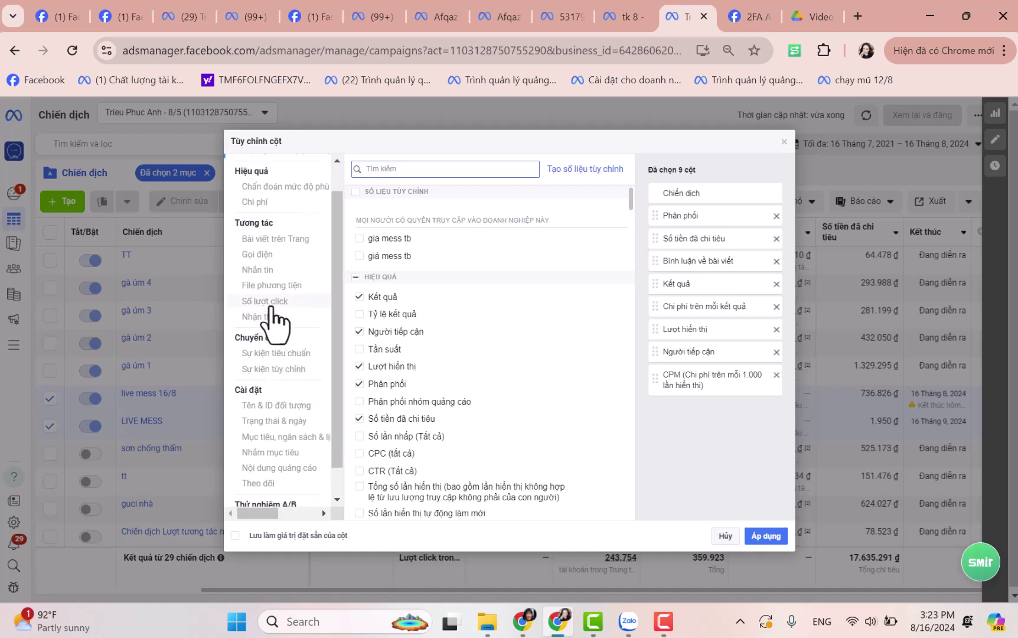
scroll(274, 321, "down", 1)
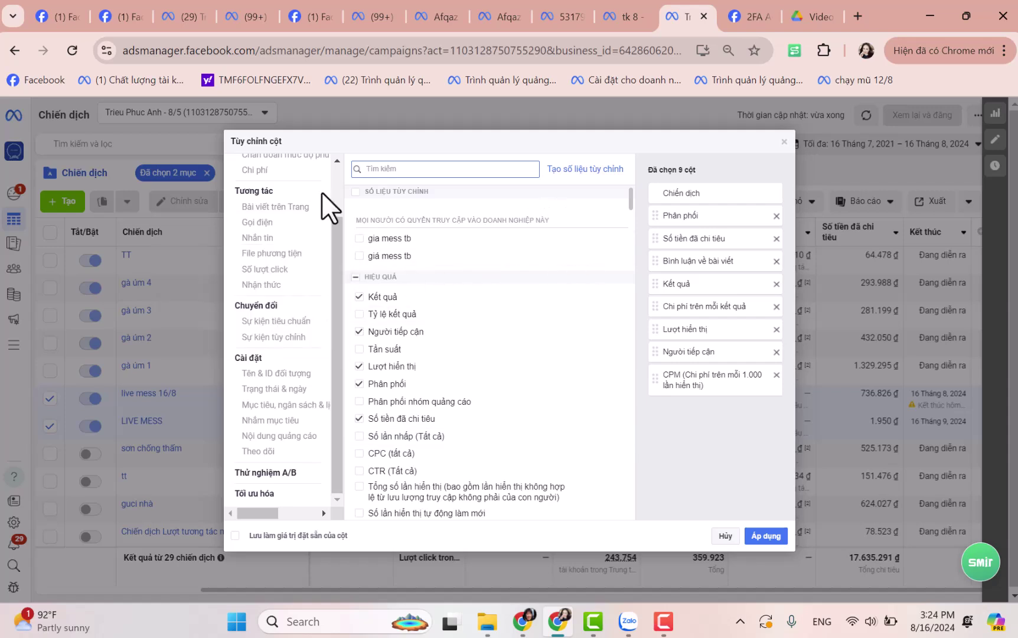
left_click(275, 272)
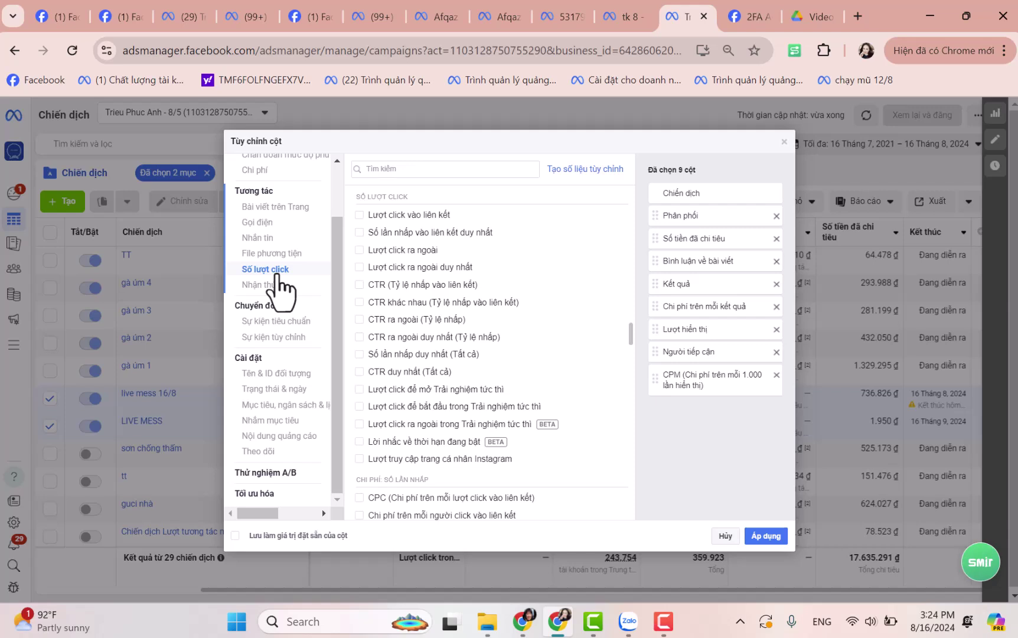
left_click(359, 214)
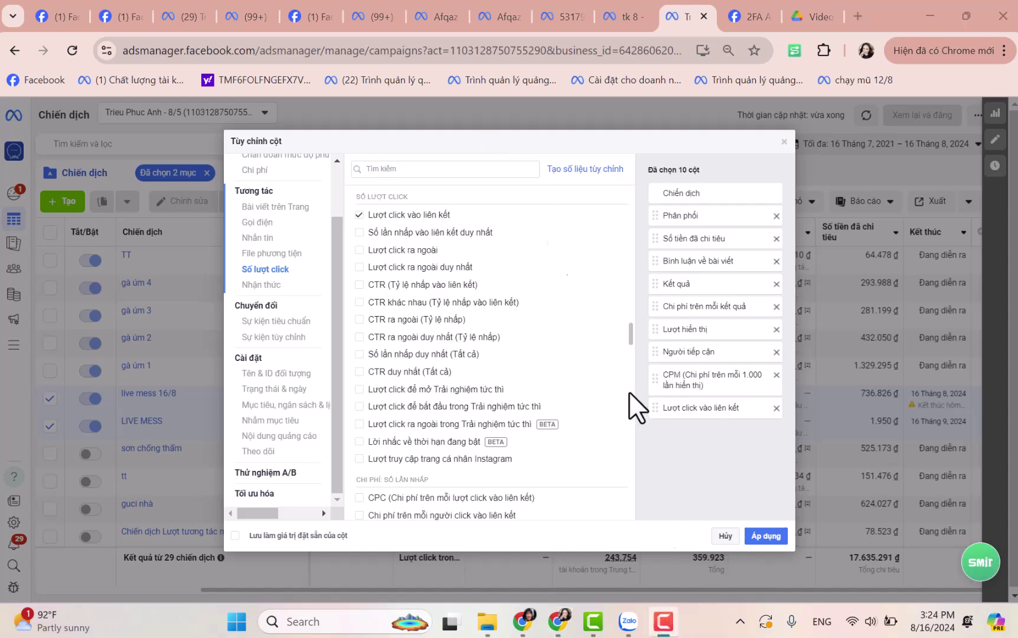
- Search the metrics for "th" and add ThruPlay to the selected columns
type("th")
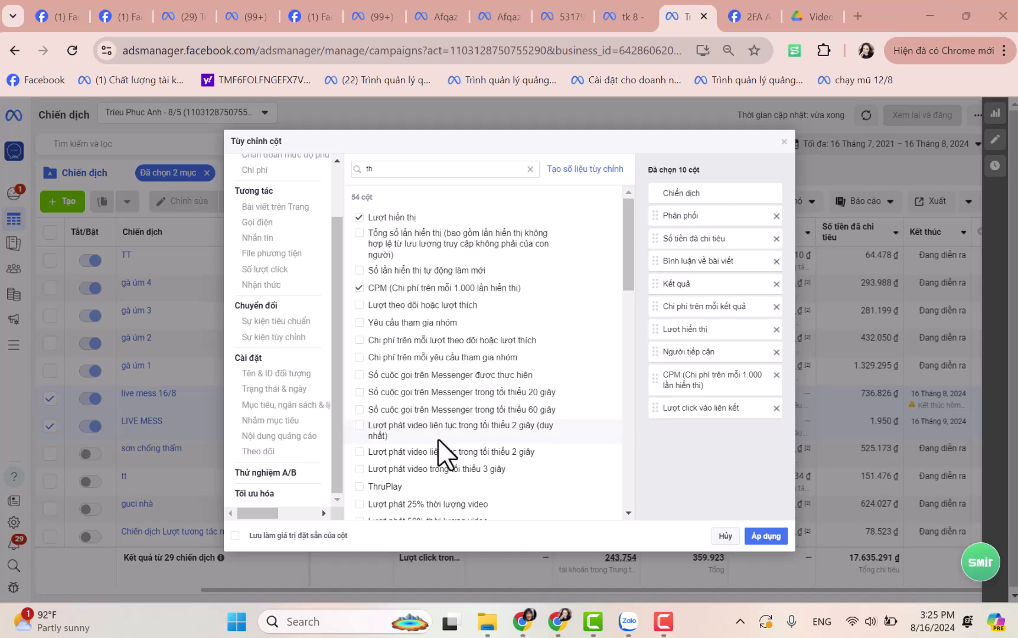
mouse_move(407, 450)
mouse_move(486, 454)
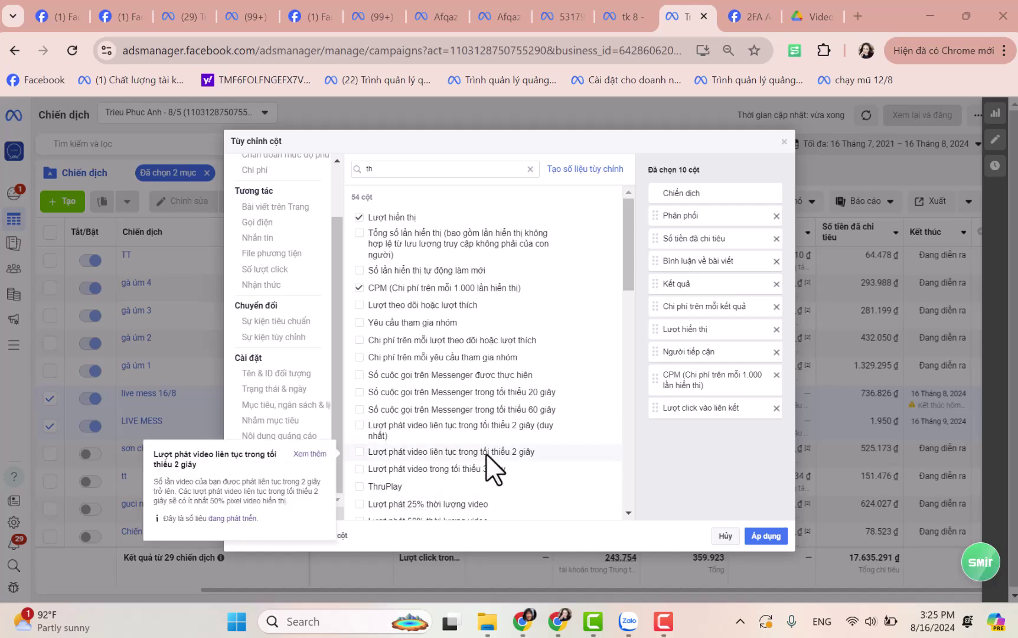
left_click(358, 487)
- Add the video play metrics Lượt phát 25%, 50%, 95% and 75% thời lượng video to the selected columns
scroll(361, 503, "down", 2)
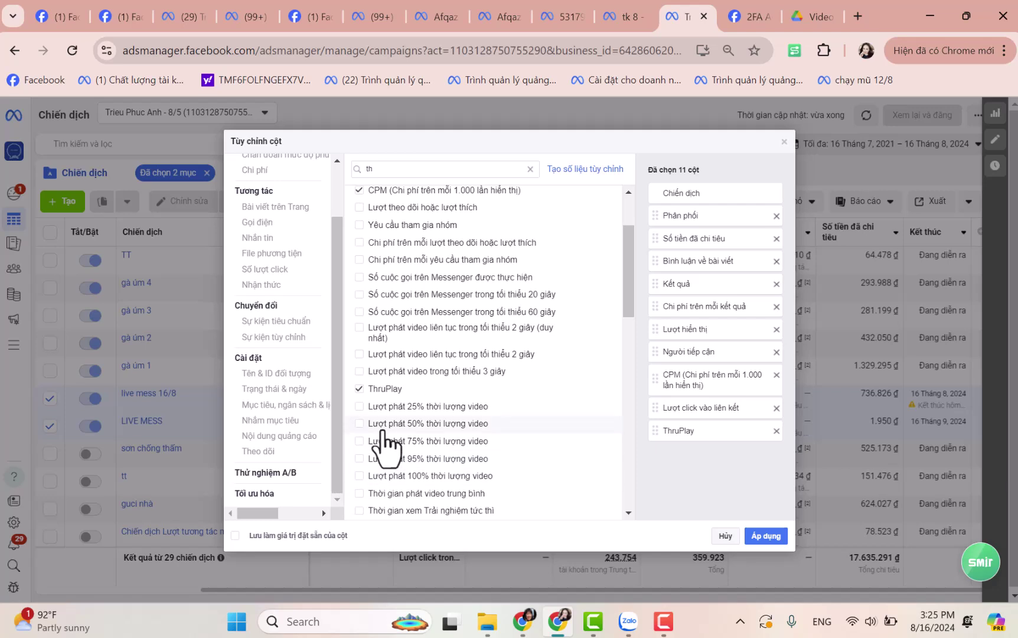
mouse_move(380, 426)
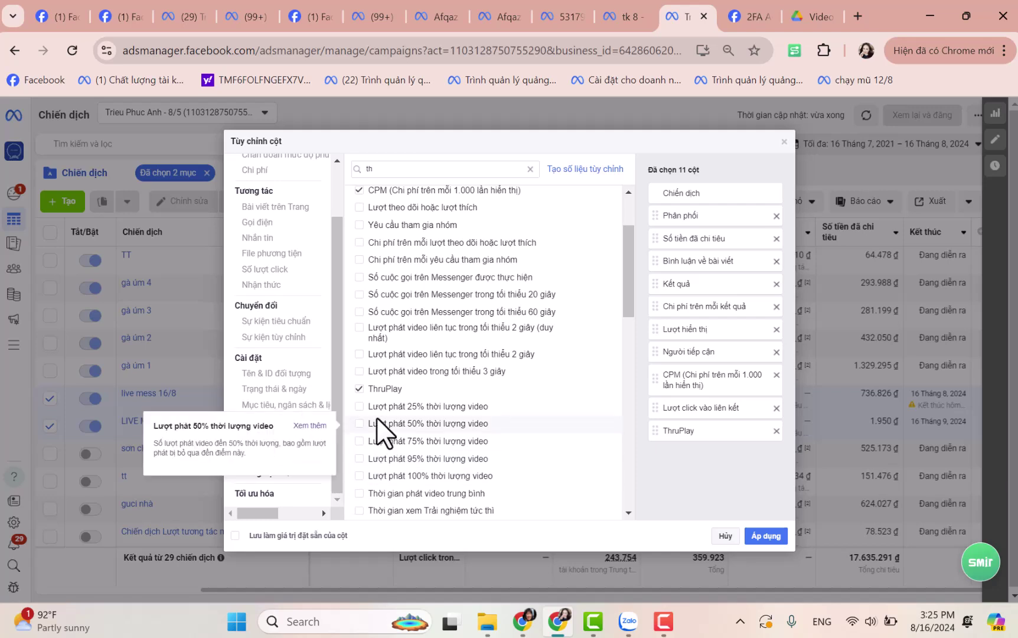
left_click(359, 406)
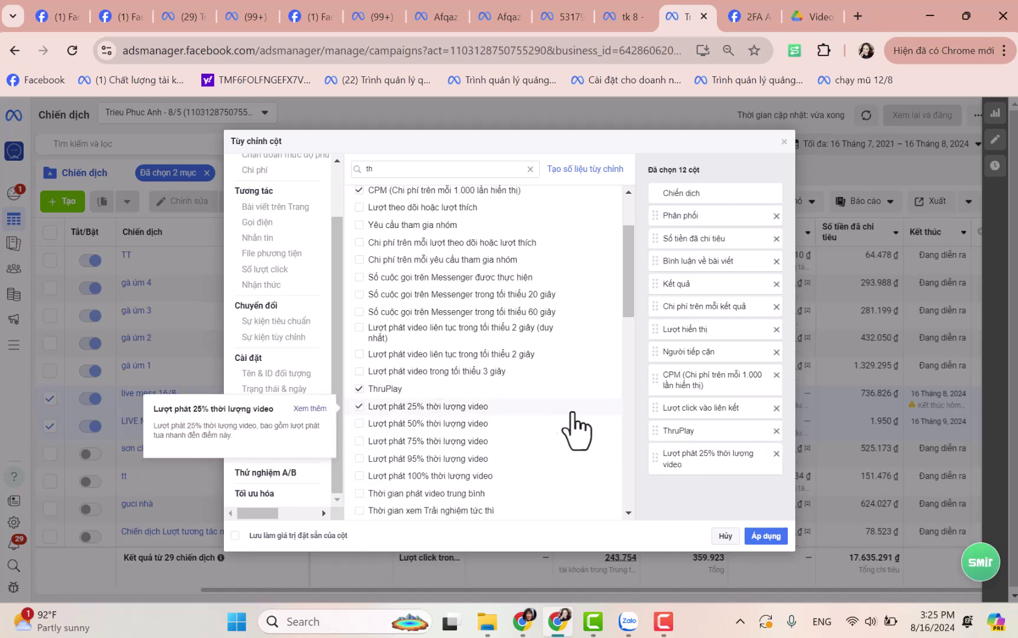
left_click(358, 425)
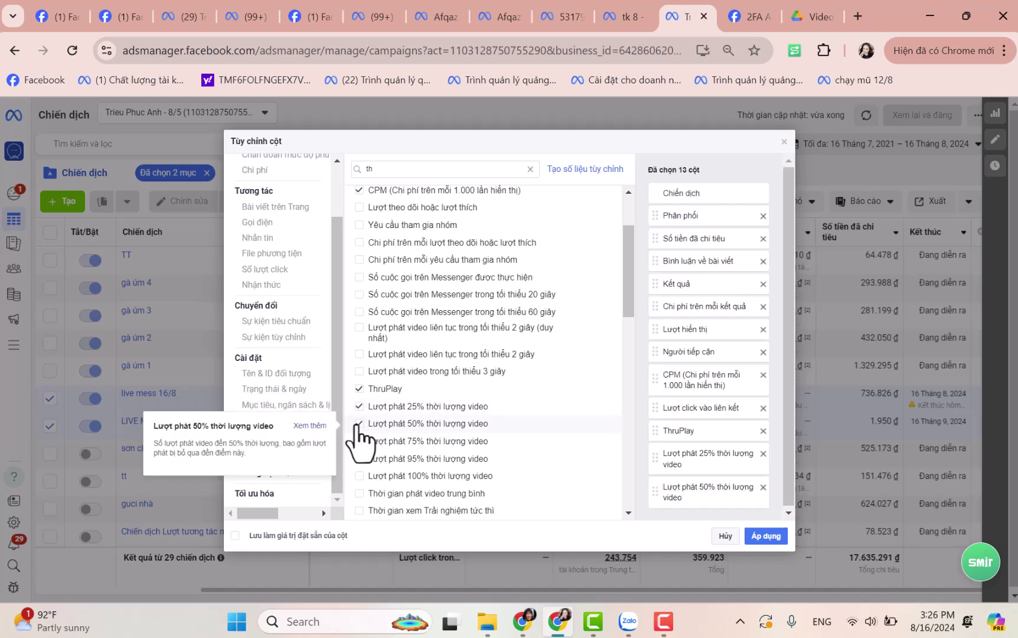
left_click(358, 459)
mouse_move(359, 459)
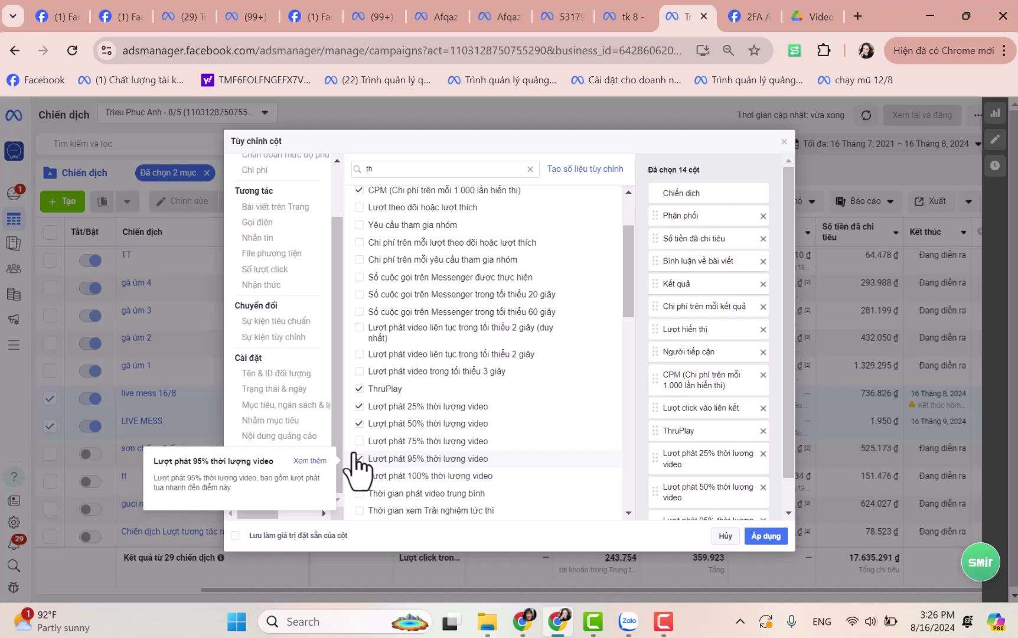
left_click(359, 442)
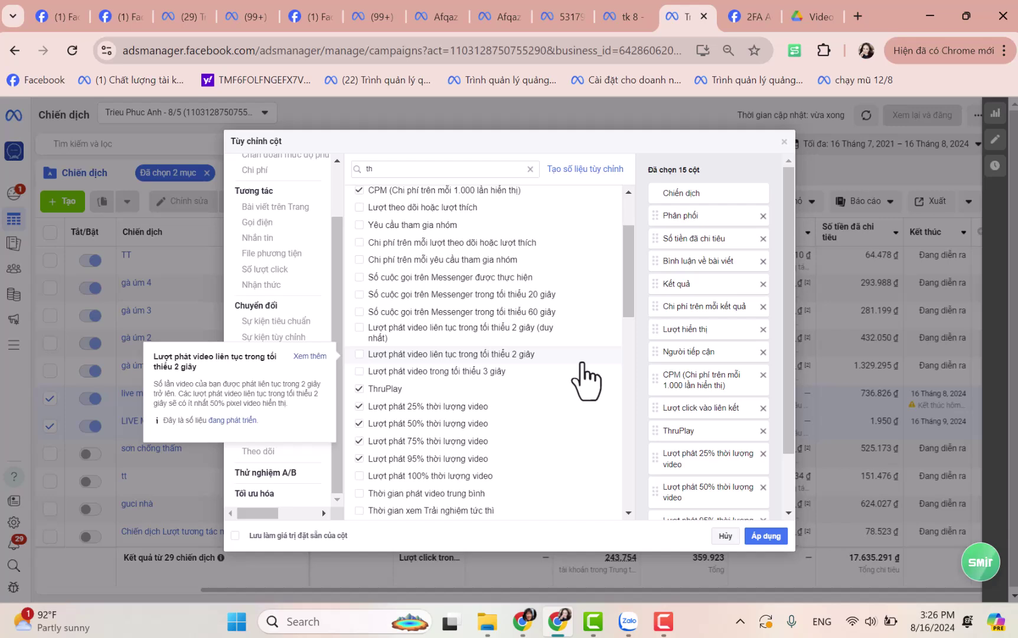
- Save the selected columns as a preset named "chay live" and apply it to the campaign table
scroll(586, 420, "down", 2)
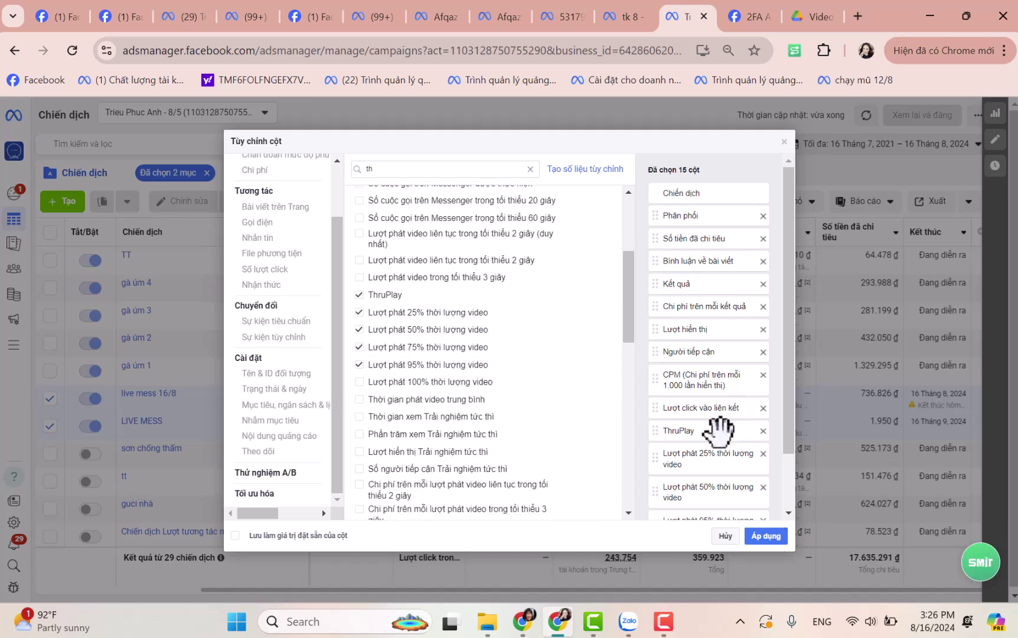
scroll(718, 426, "down", 1)
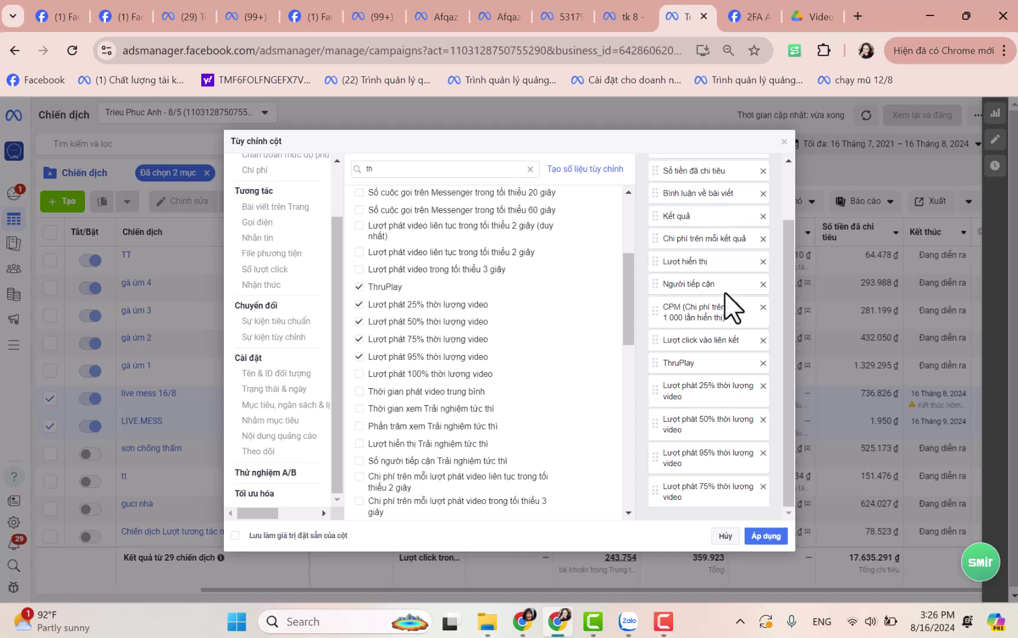
left_click(236, 536)
left_click(417, 536)
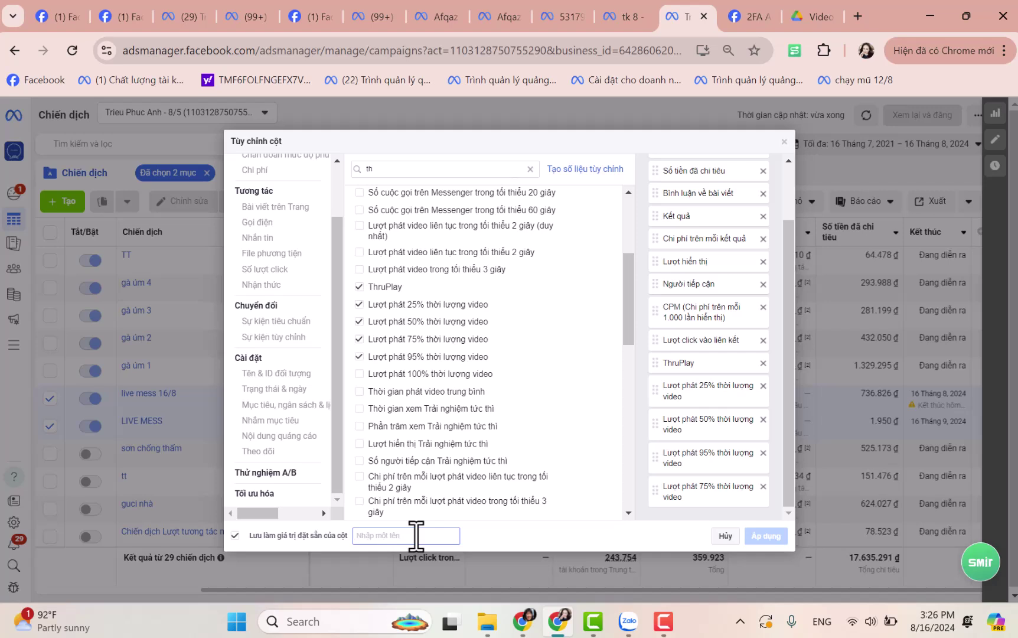
type("chay live")
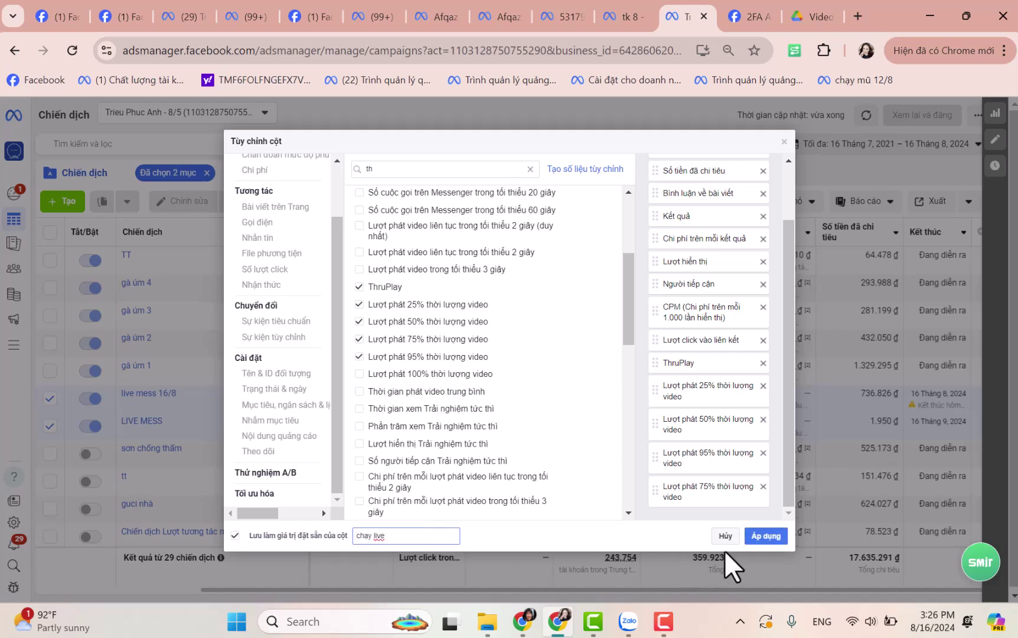
left_click(762, 537)
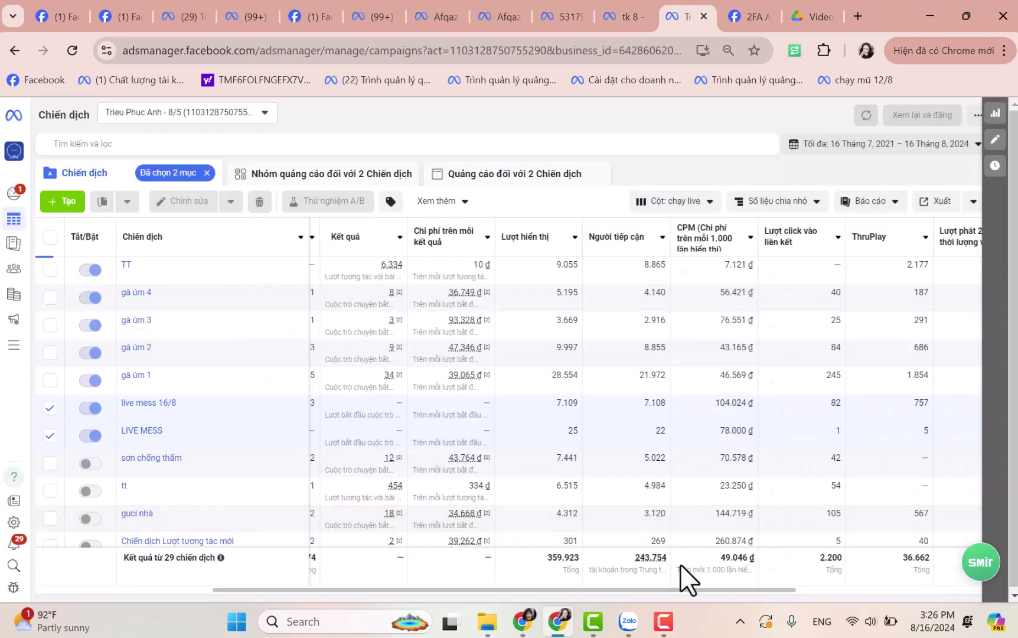
- Reopen the column customization, search for "mua" and add Lượt mua hàng as Tổng số, Duy nhất, Giá trị, Chi phí and Chi phí duy nhất
left_click_drag(675, 587, 528, 587)
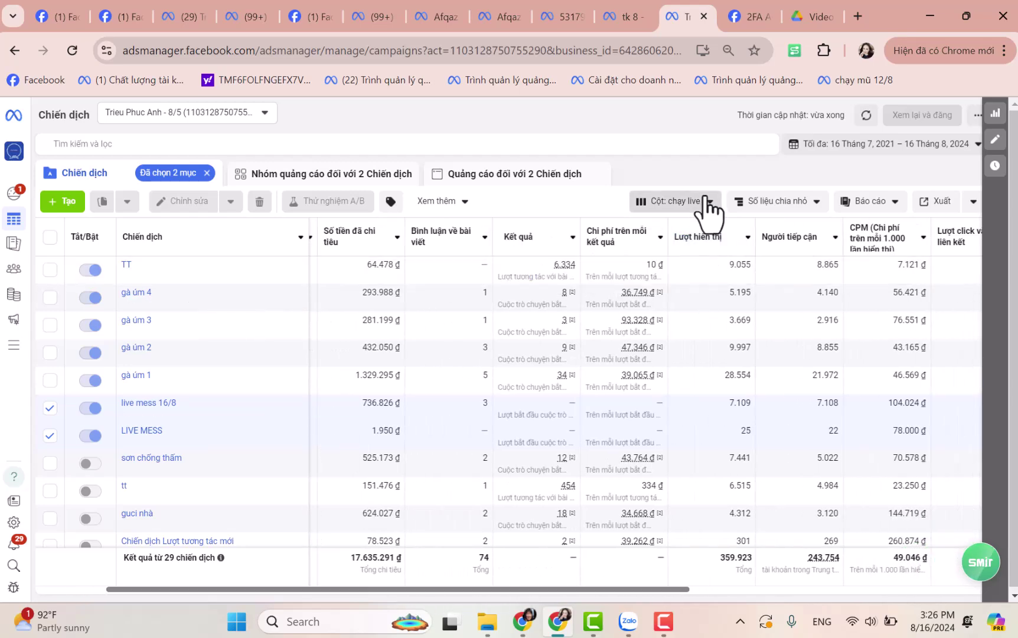
left_click(709, 202)
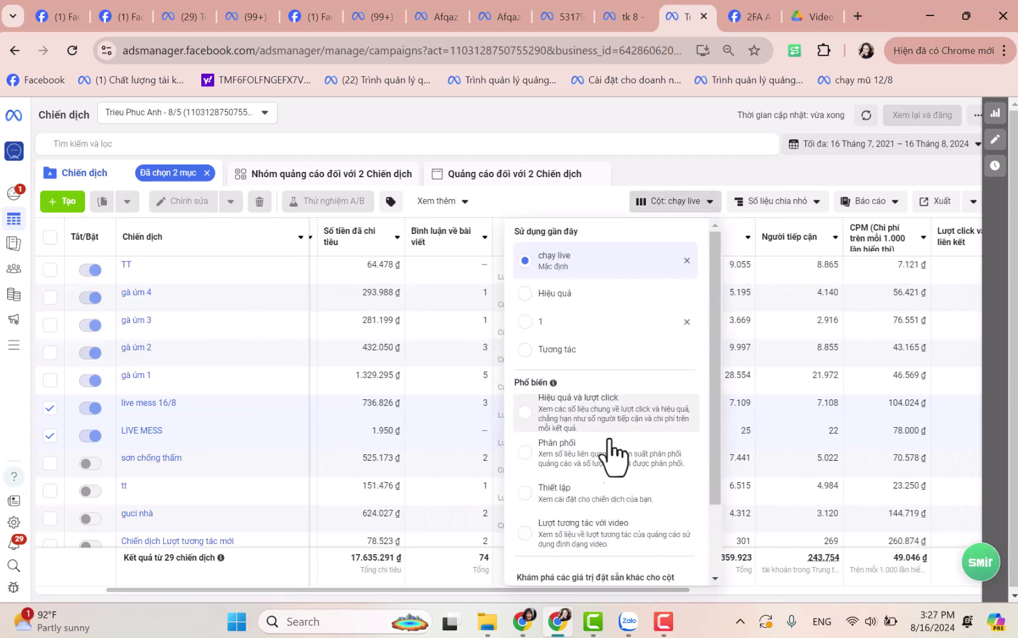
scroll(612, 517, "down", 2)
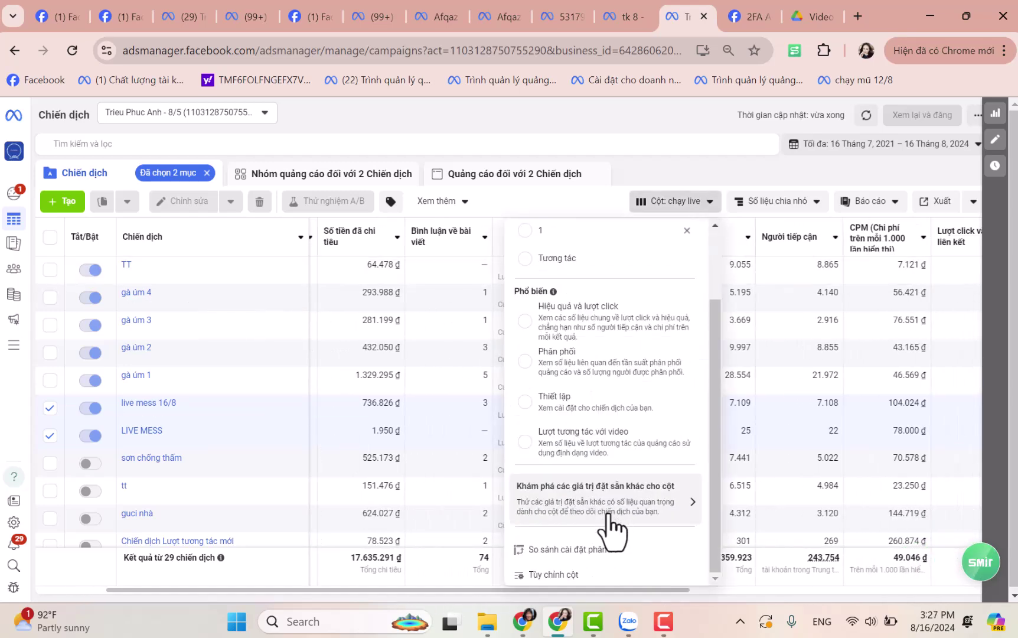
left_click(579, 575)
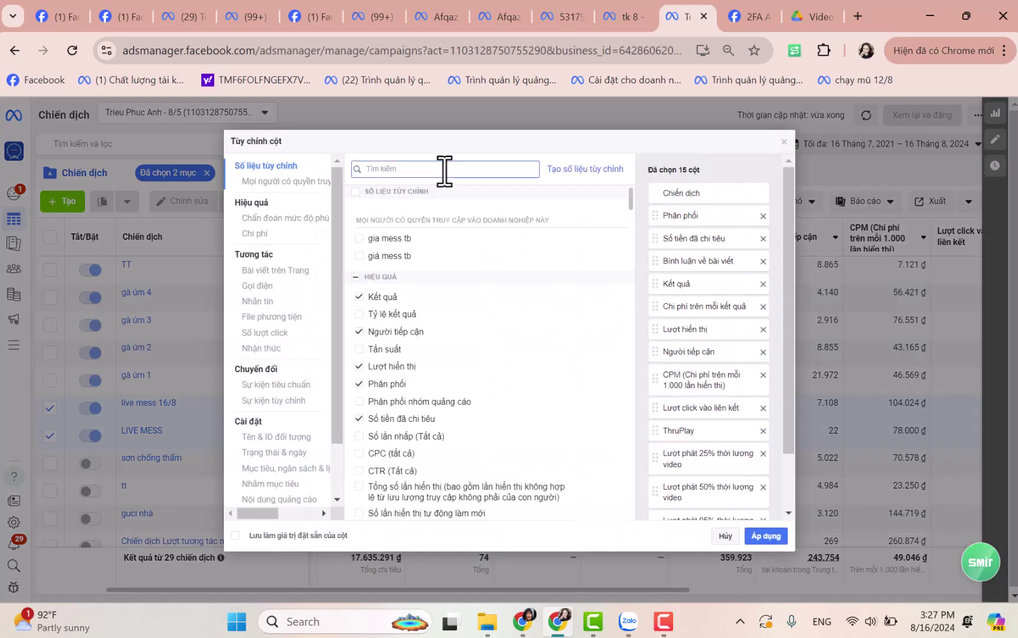
type("mua")
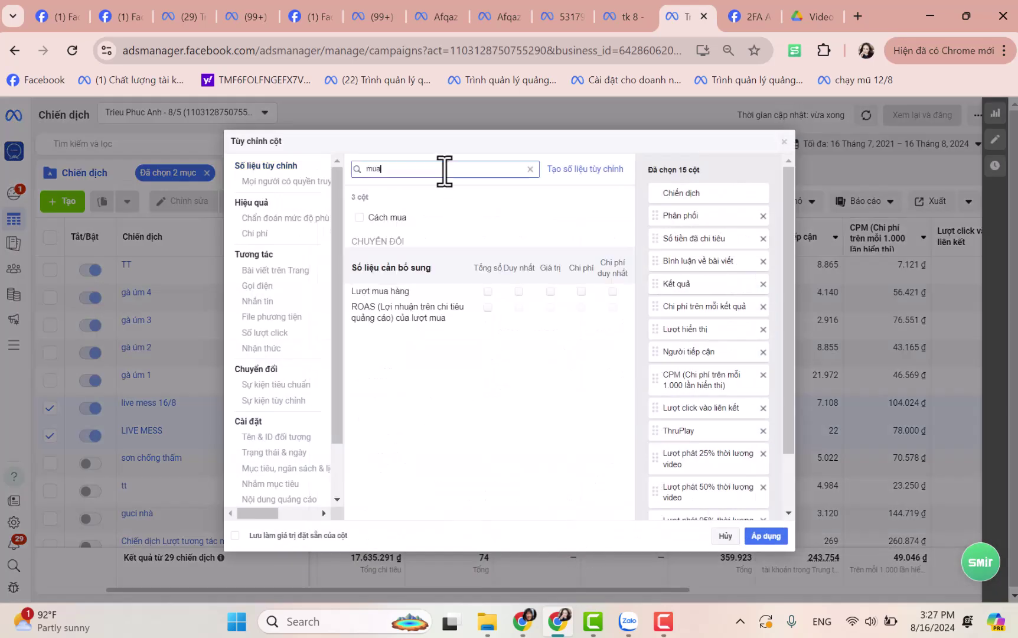
left_click(487, 291)
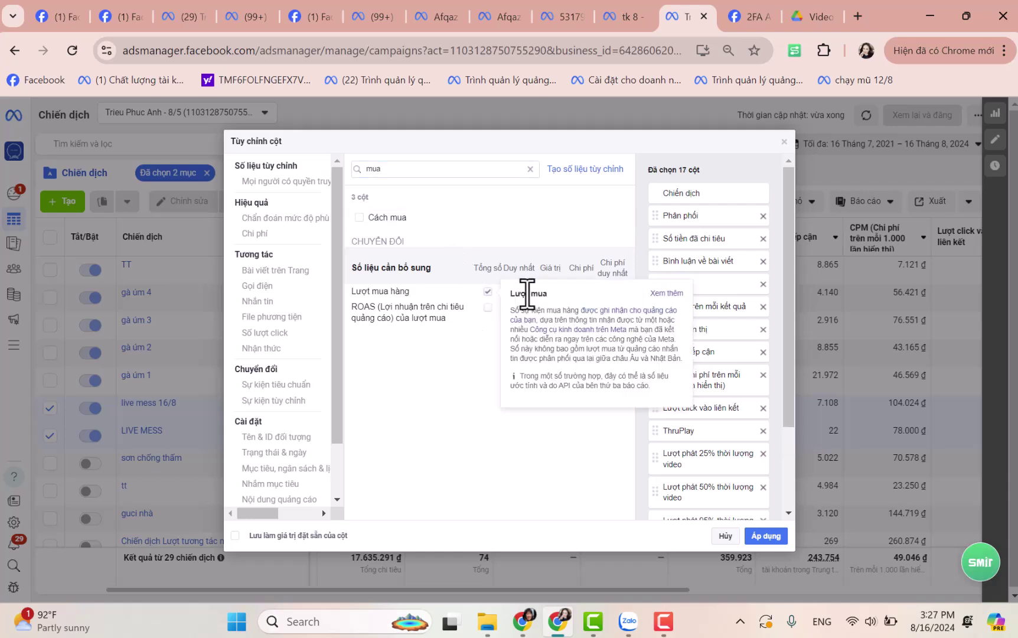
left_click(519, 291)
left_click(550, 291)
left_click(612, 292)
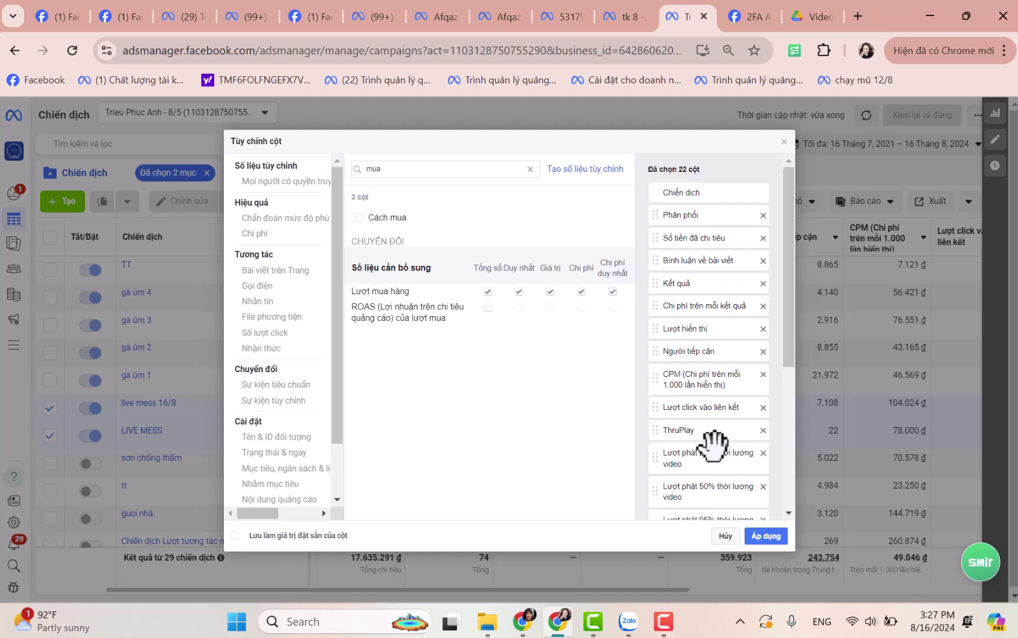
- Save the extended column set over the existing "chay live" preset and apply it
scroll(721, 443, "down", 5)
left_click(235, 535)
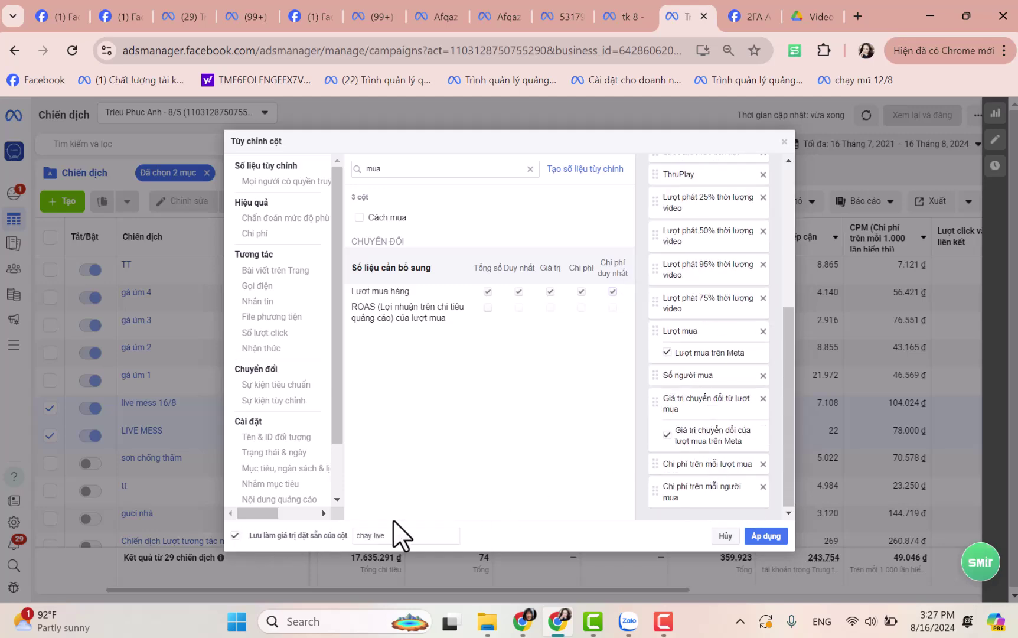
left_click(777, 531)
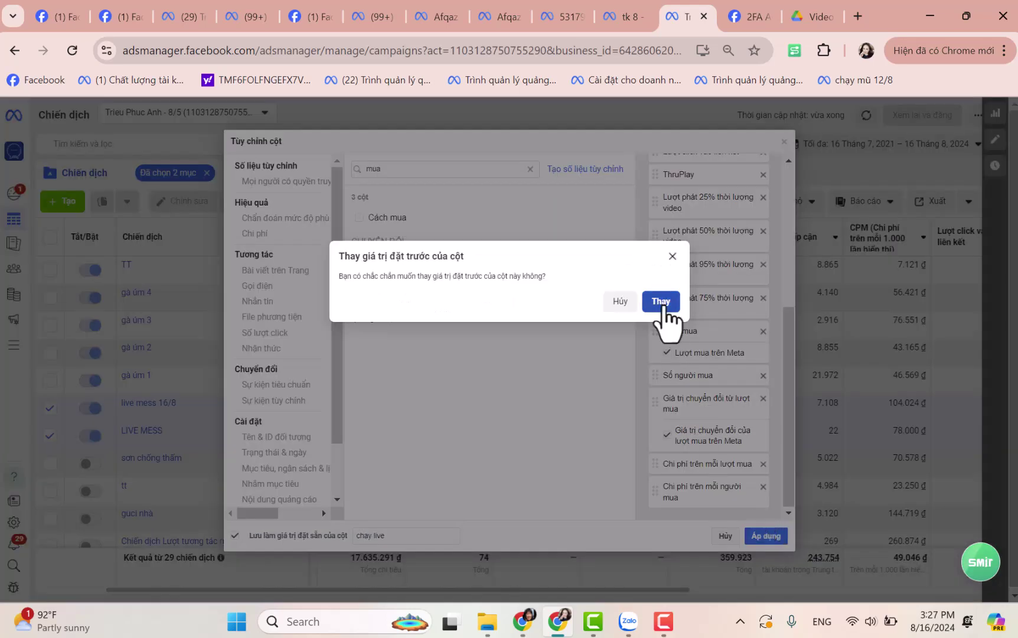
left_click(661, 302)
- Examine the campaign table's columns for spend, comments, results, costs, impressions, reach, CPM, link clicks and video plays
left_click_drag(512, 588, 608, 589)
scroll(915, 556, "right", 5)
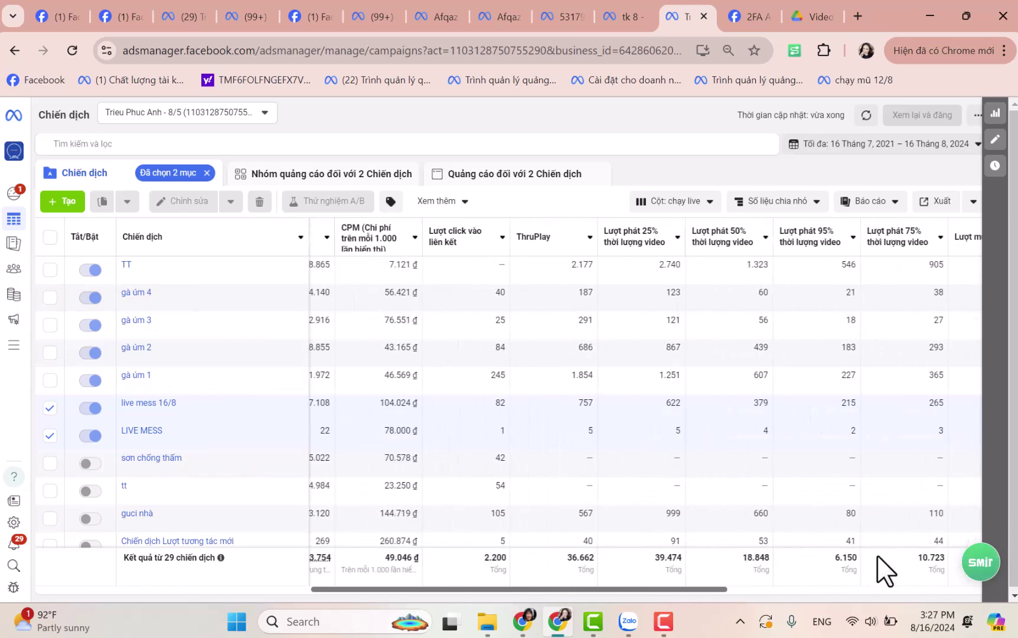
scroll(857, 570, "left", 5)
left_click_drag(564, 559, 291, 569)
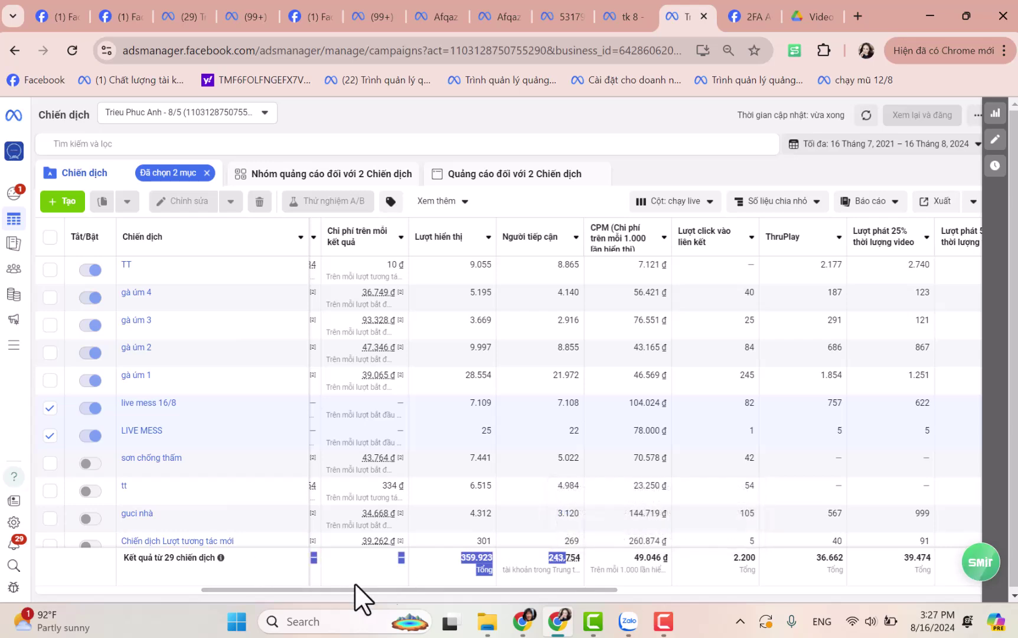
scroll(384, 585, "left", 5)
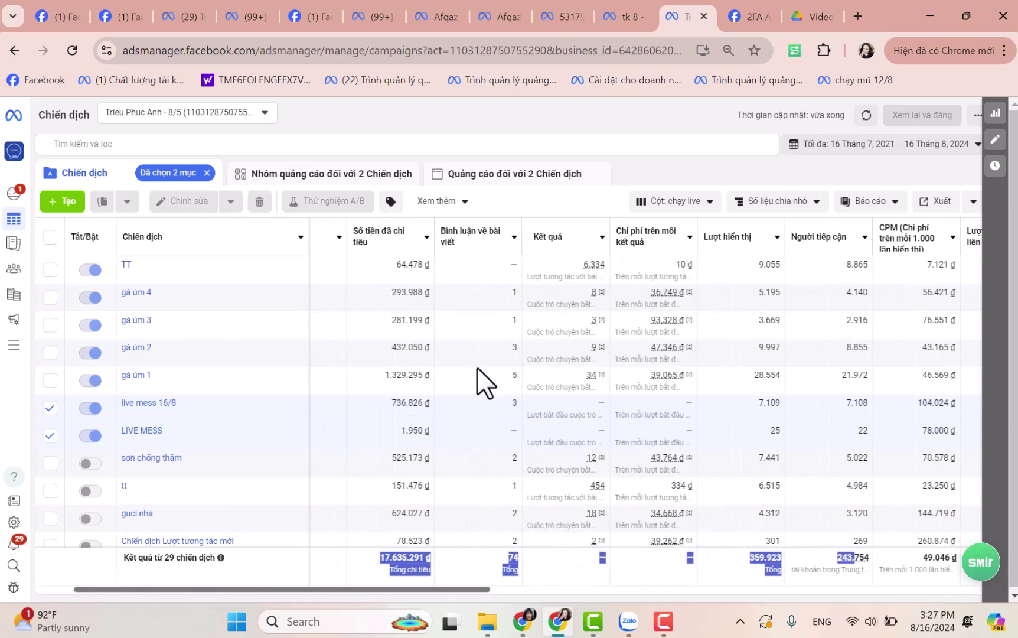
left_click(565, 142)
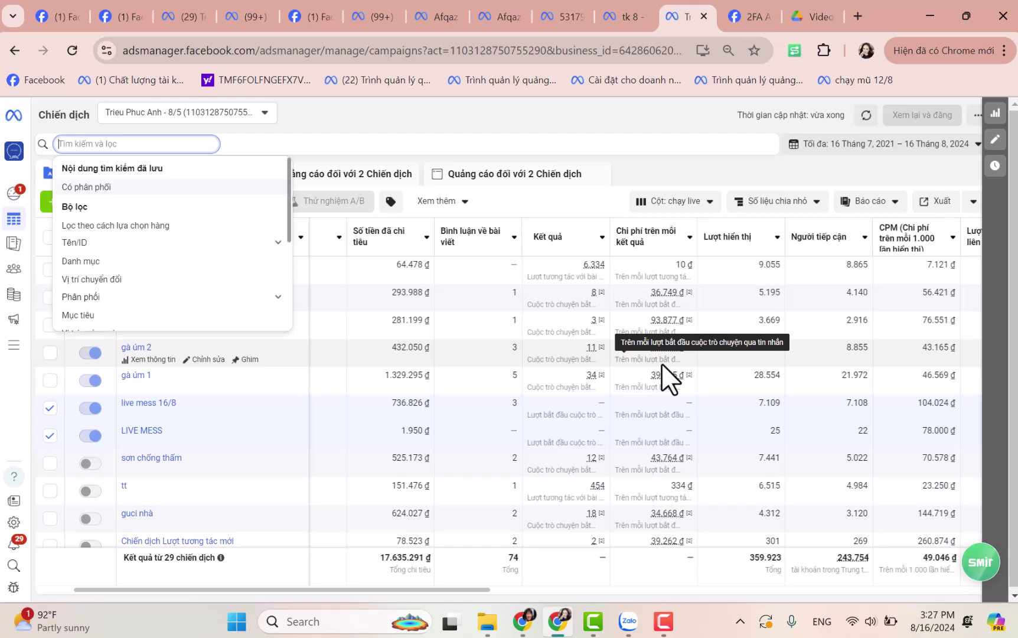
scroll(680, 410, "right", 3)
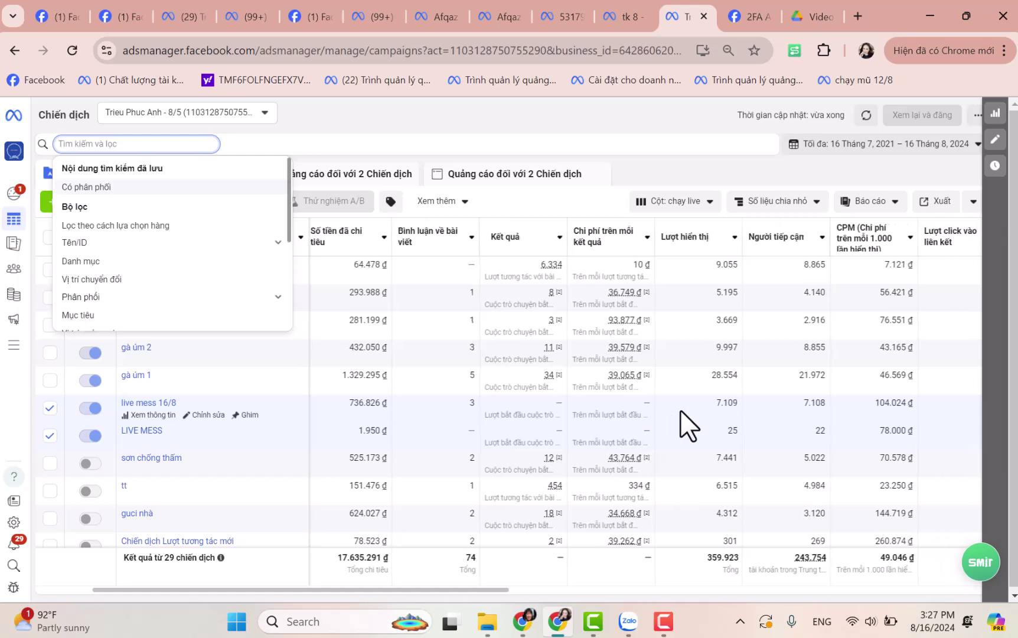
mouse_move(645, 250)
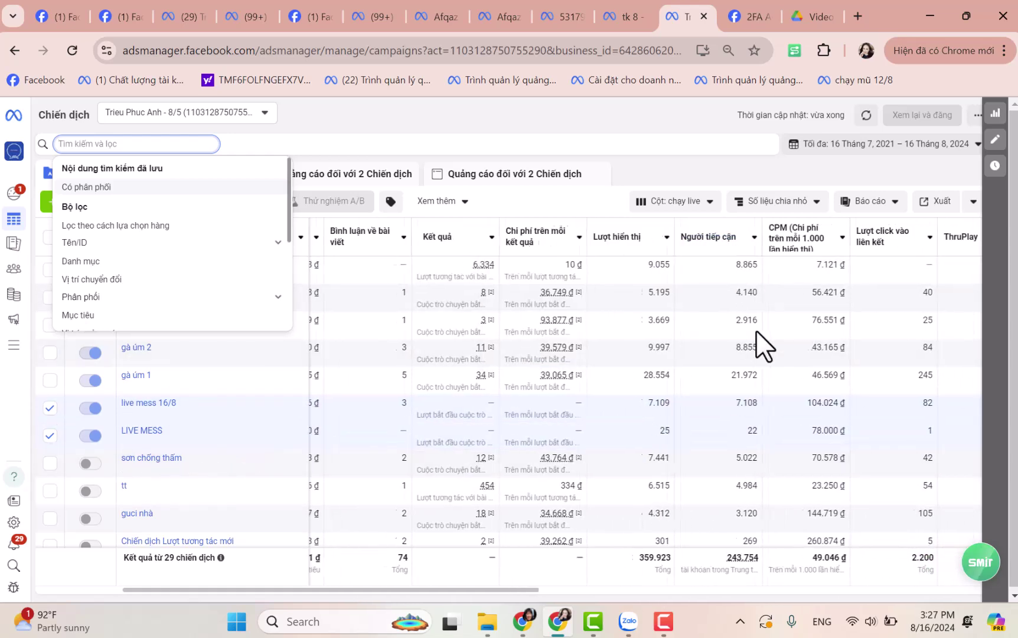
scroll(756, 330, "right", 1)
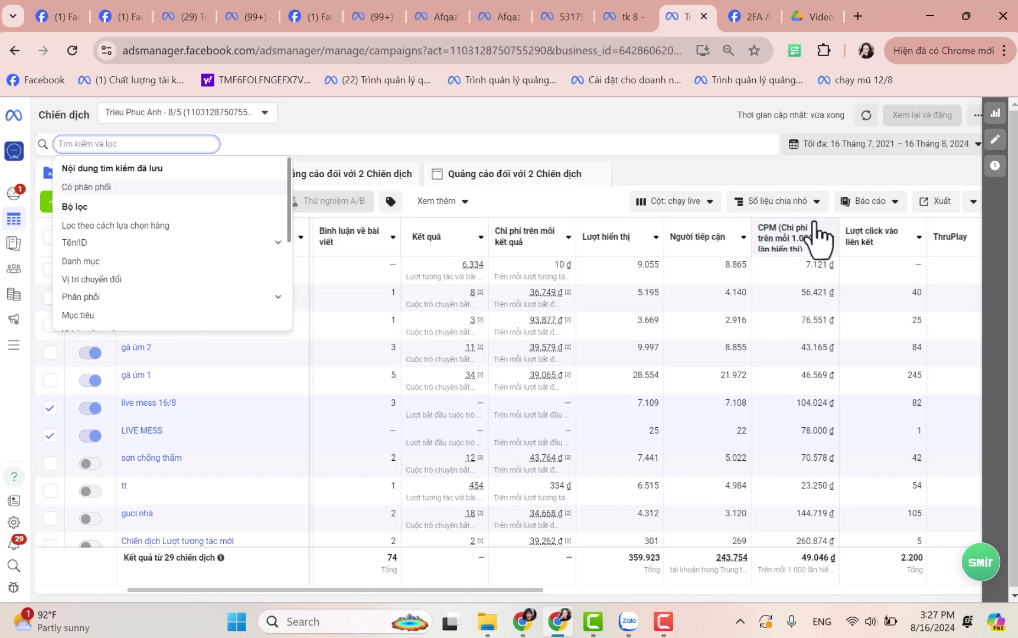
mouse_move(846, 254)
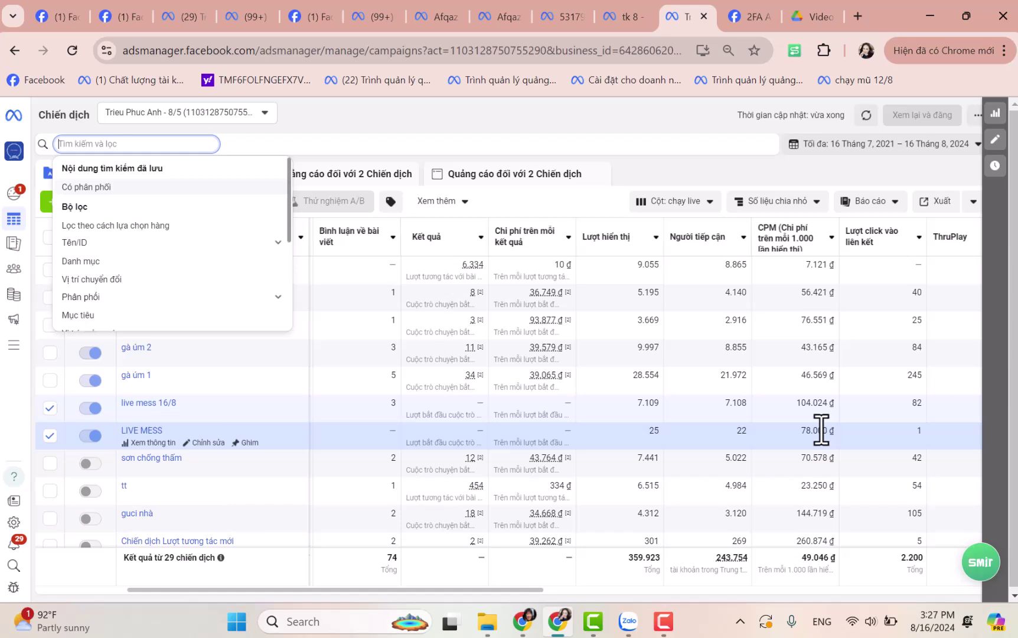
- Examine the ThruPlay, video play percentage and purchase columns in the campaign table, including the ThruPlay and Lượt phát 25% thời lượng video definitions
scroll(809, 430, "right", 2)
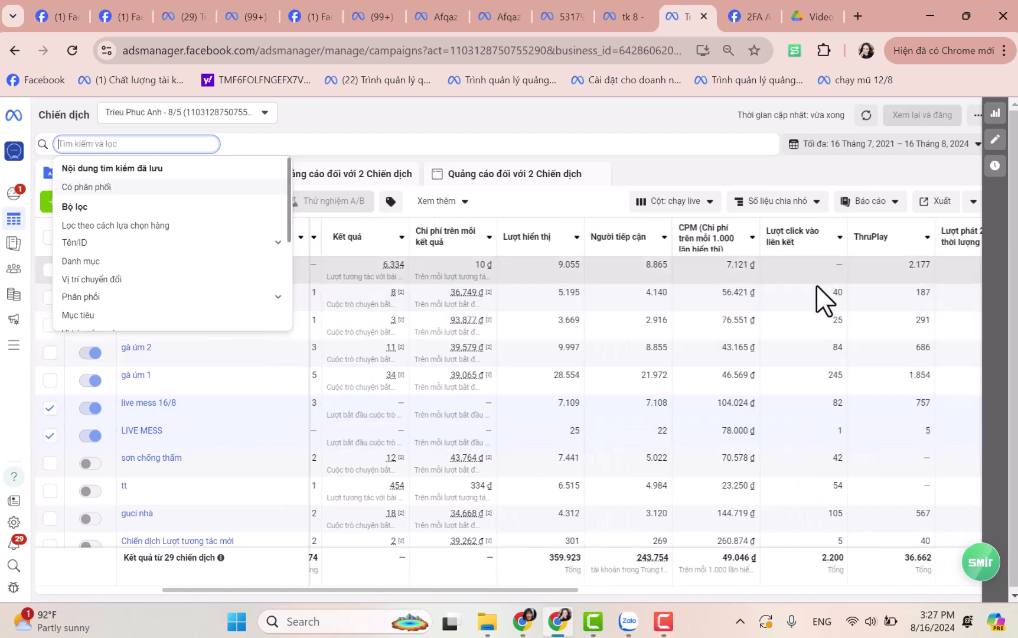
scroll(818, 482, "right", 3)
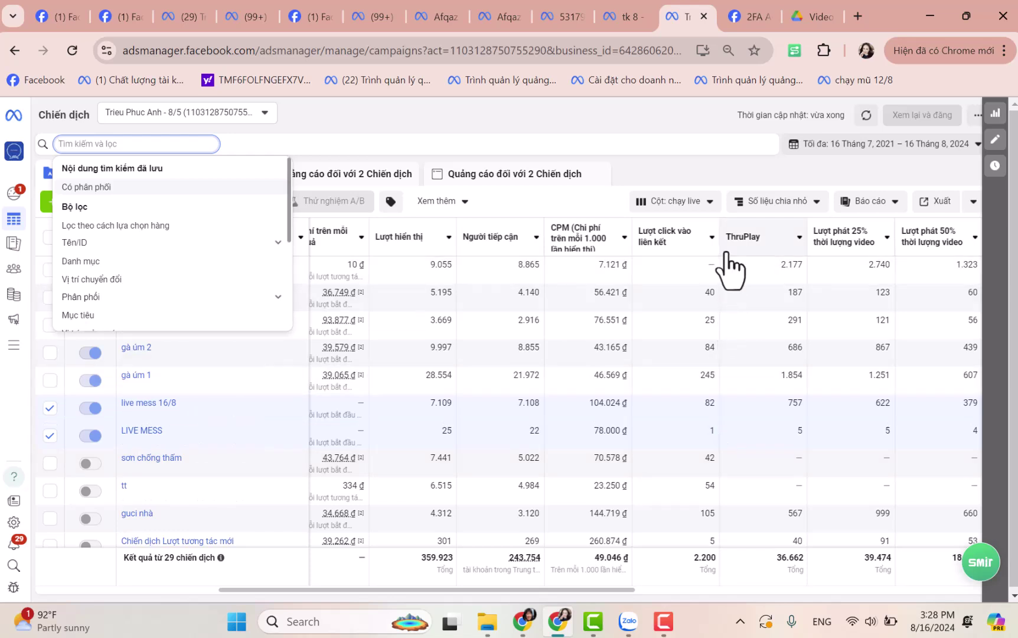
mouse_move(739, 260)
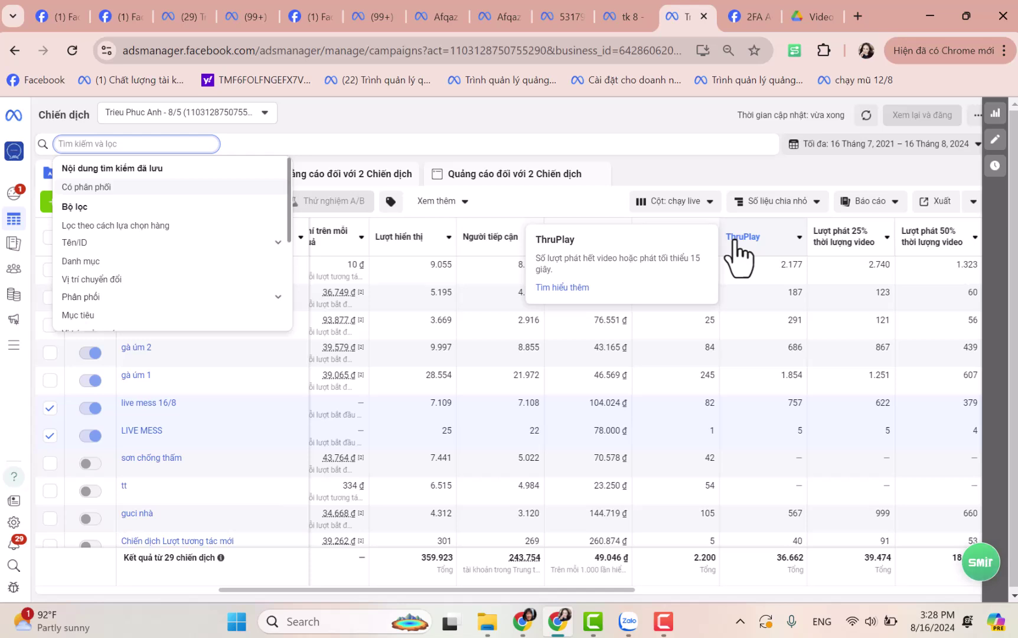
left_click(698, 121)
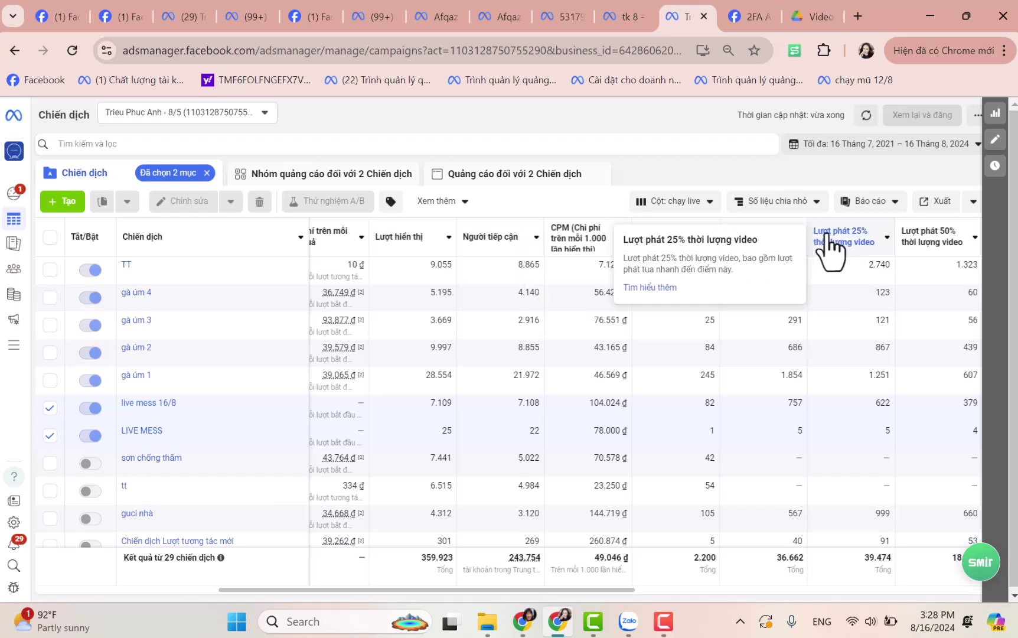
scroll(842, 251, "right", 1)
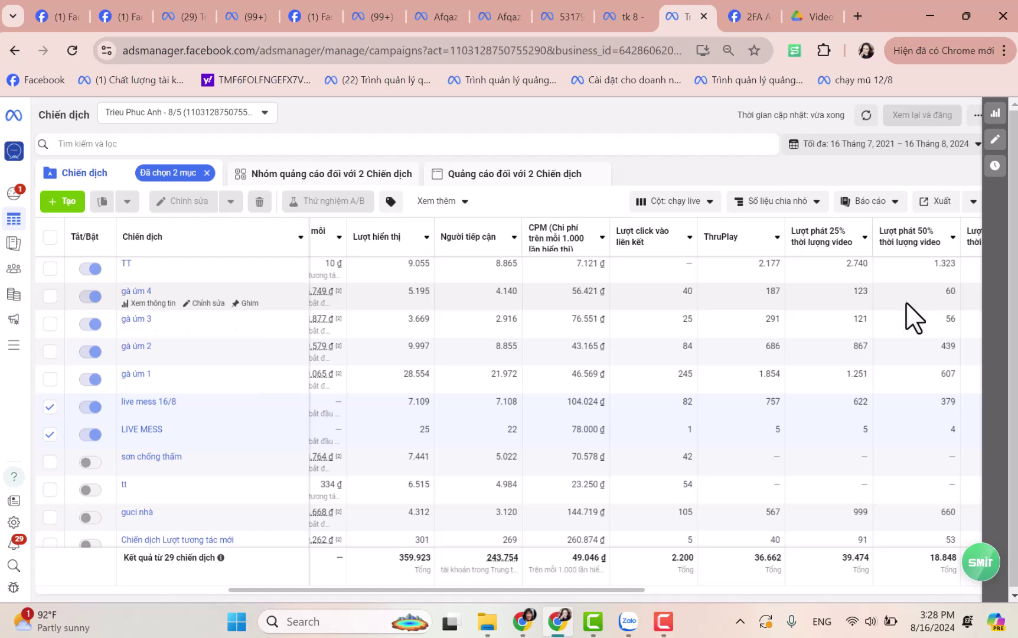
scroll(910, 331, "right", 4)
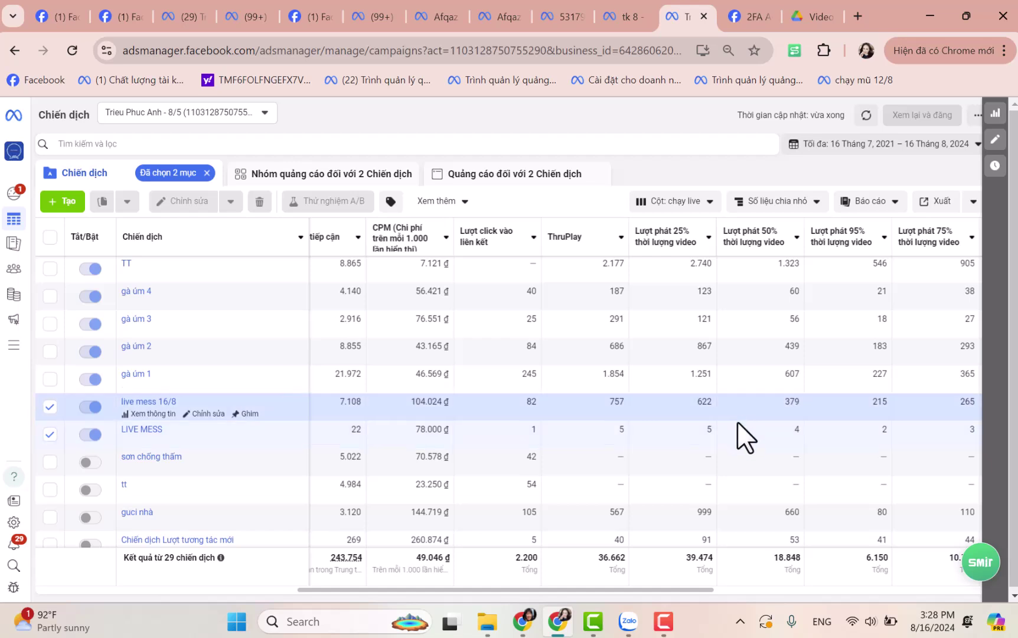
scroll(813, 411, "right", 3)
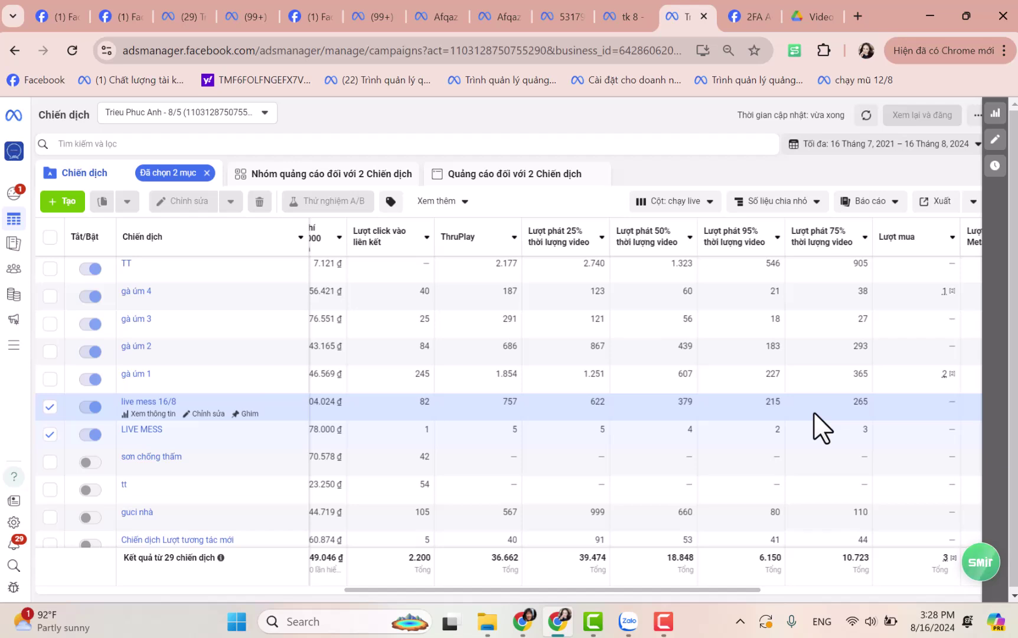
scroll(821, 411, "right", 4)
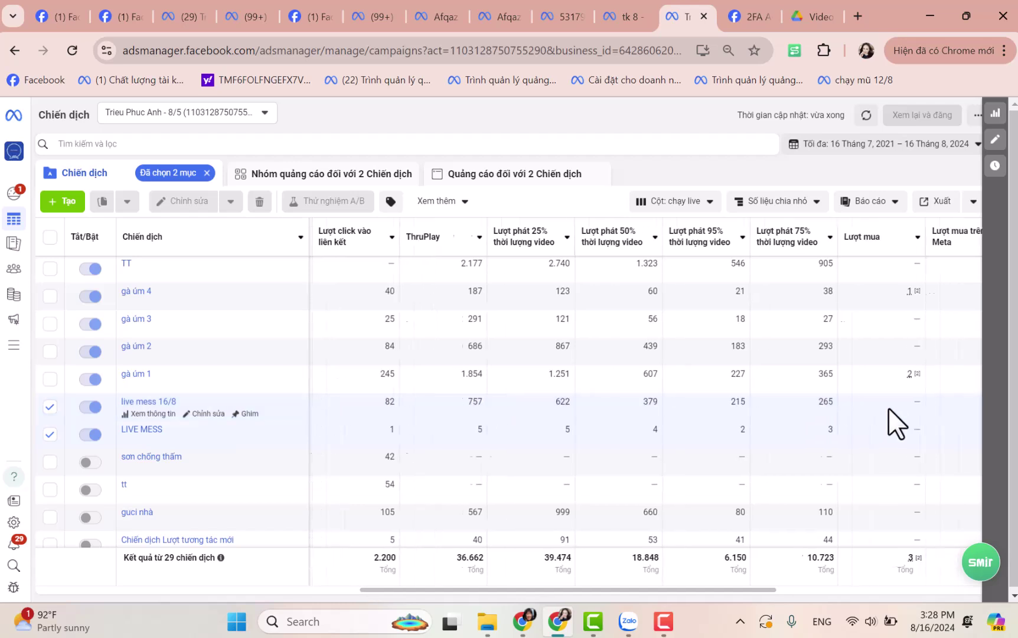
scroll(831, 416, "right", 2)
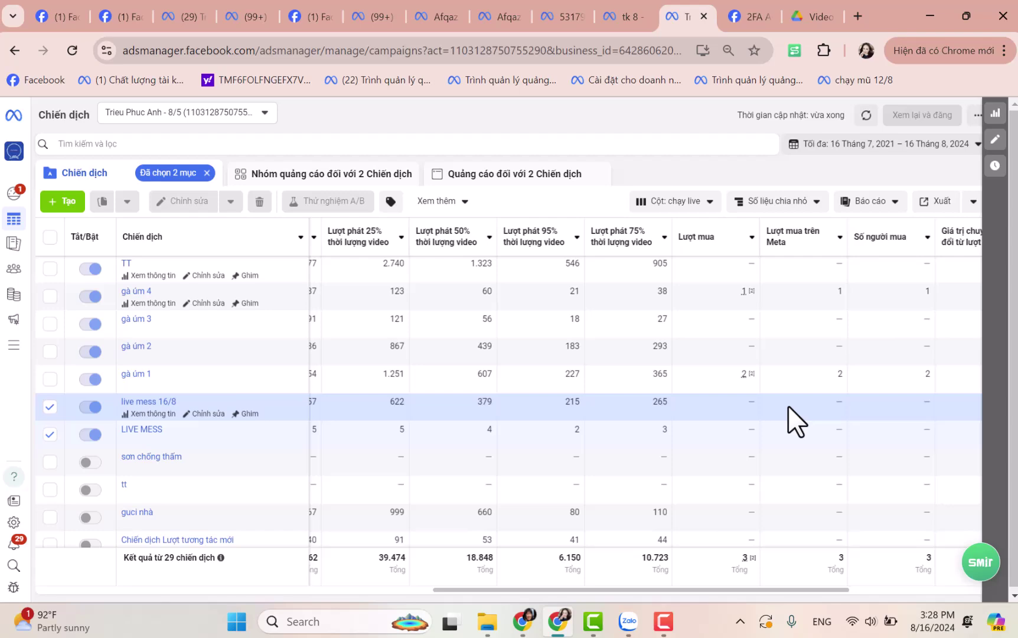
- Switch to the Bảo Yến Store page on Facebook, open its inbox and read back through the starred customer's conversation about bag orders
left_click(121, 17)
left_click(706, 154)
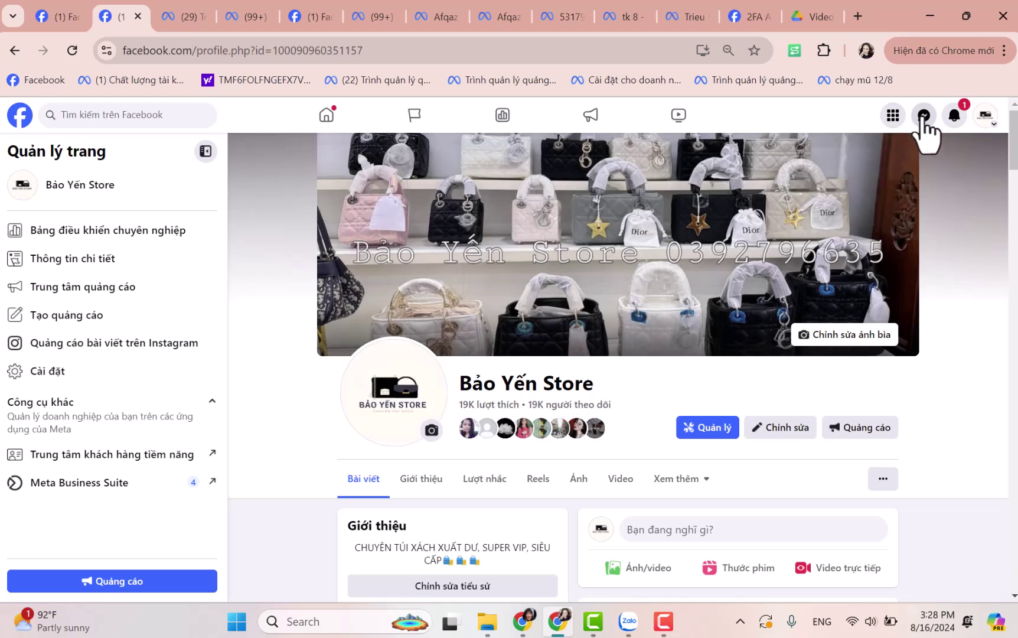
left_click(924, 116)
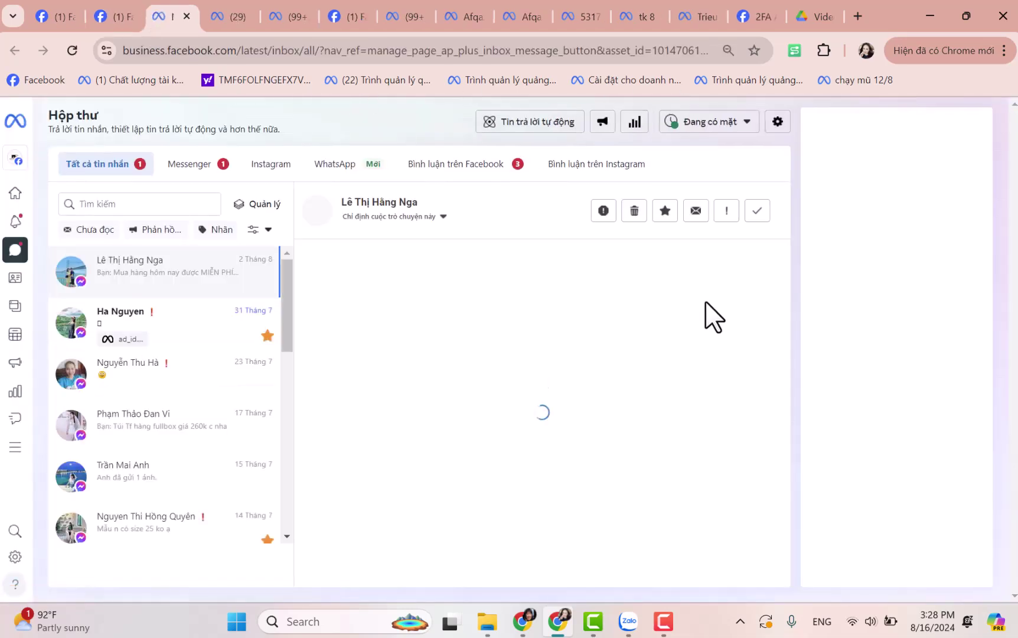
left_click(228, 334)
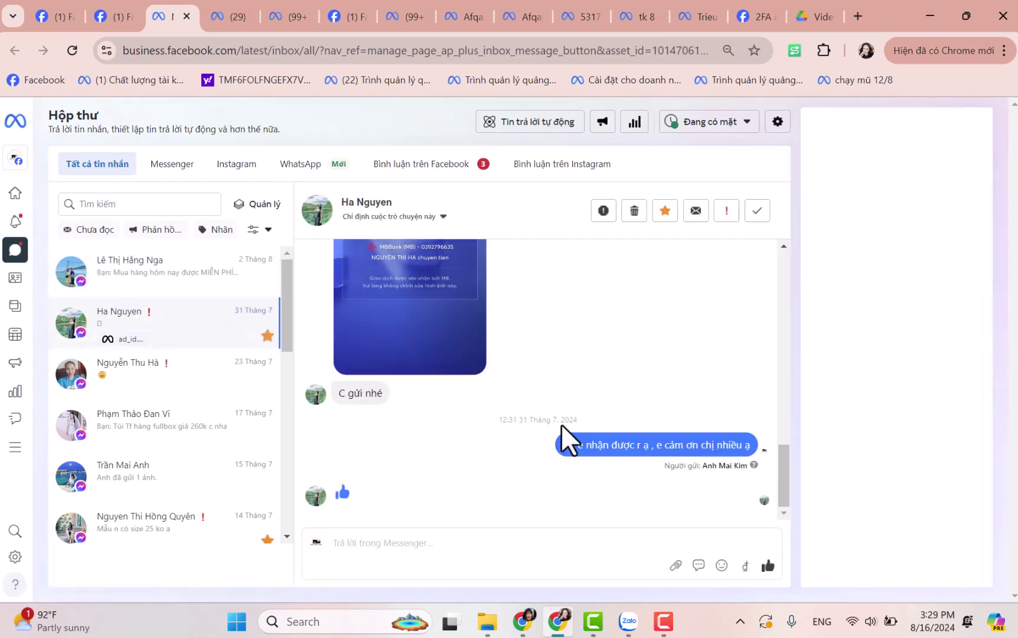
scroll(562, 392, "up", 10)
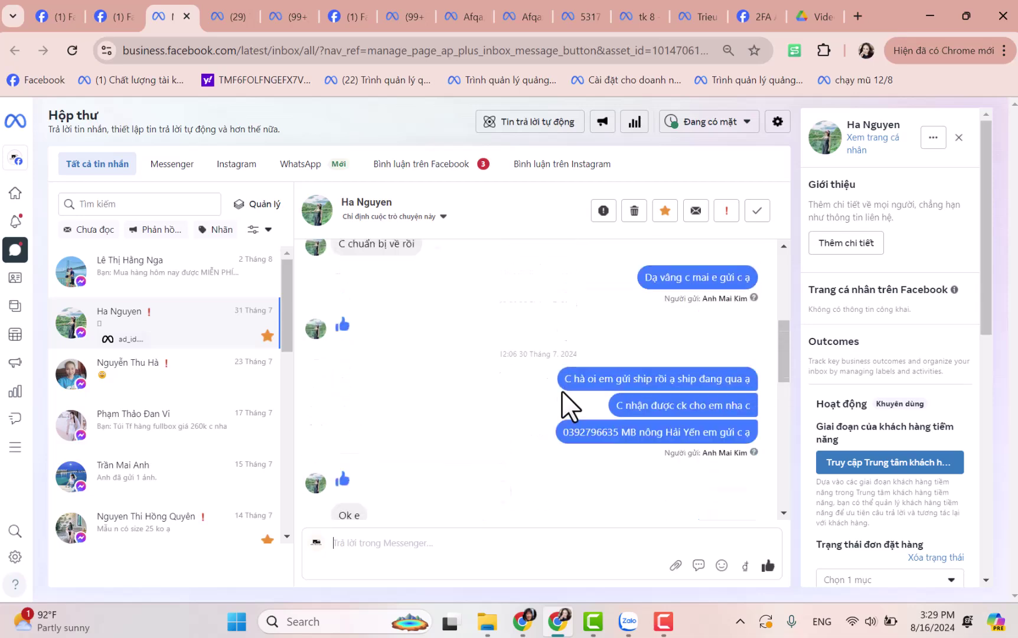
scroll(538, 392, "up", 3)
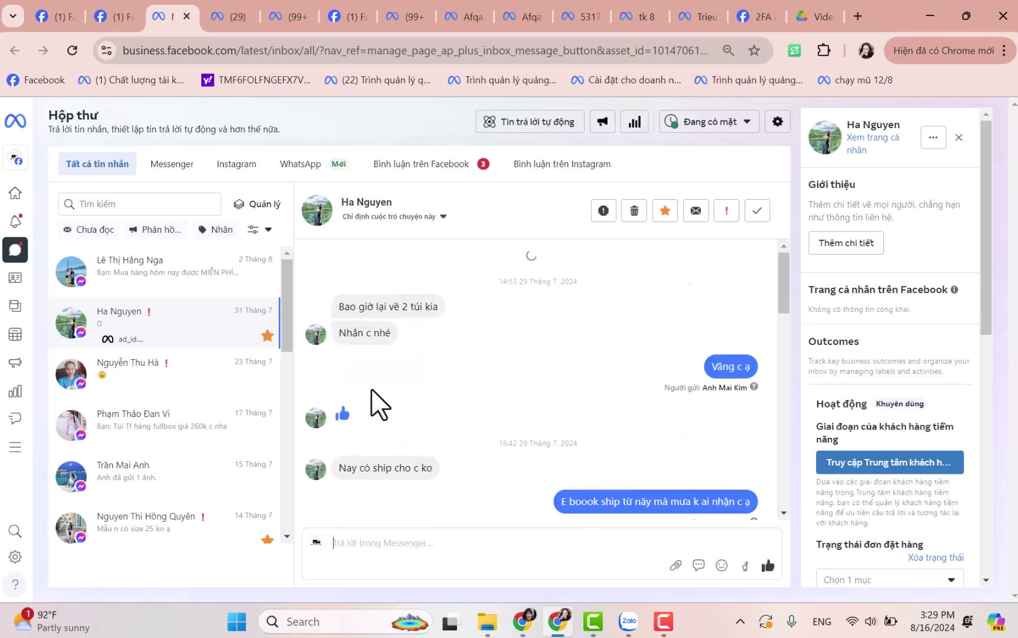
scroll(530, 366, "down", 10)
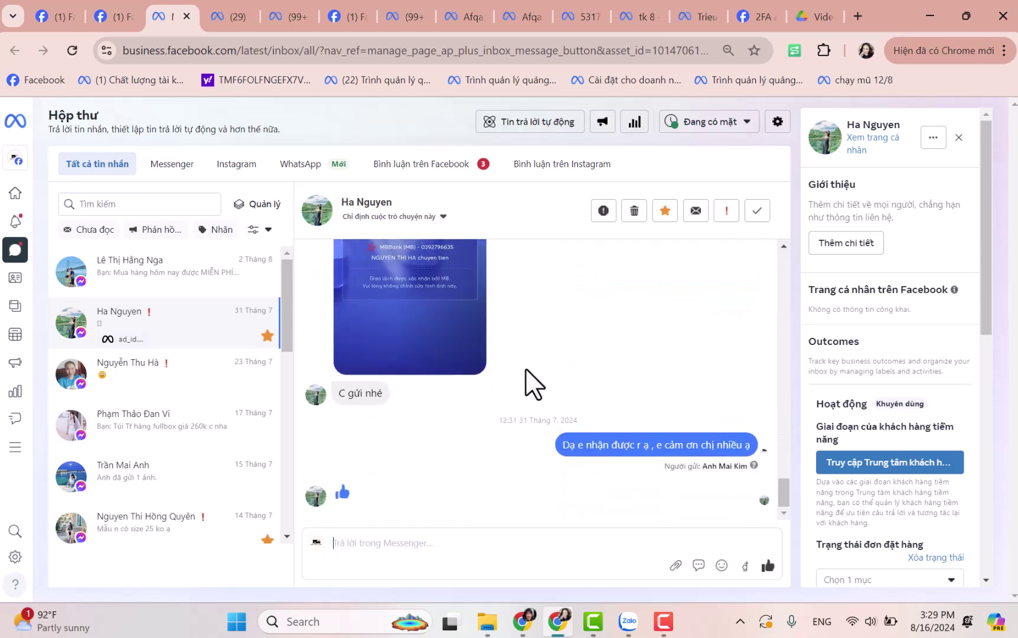
scroll(531, 384, "up", 15)
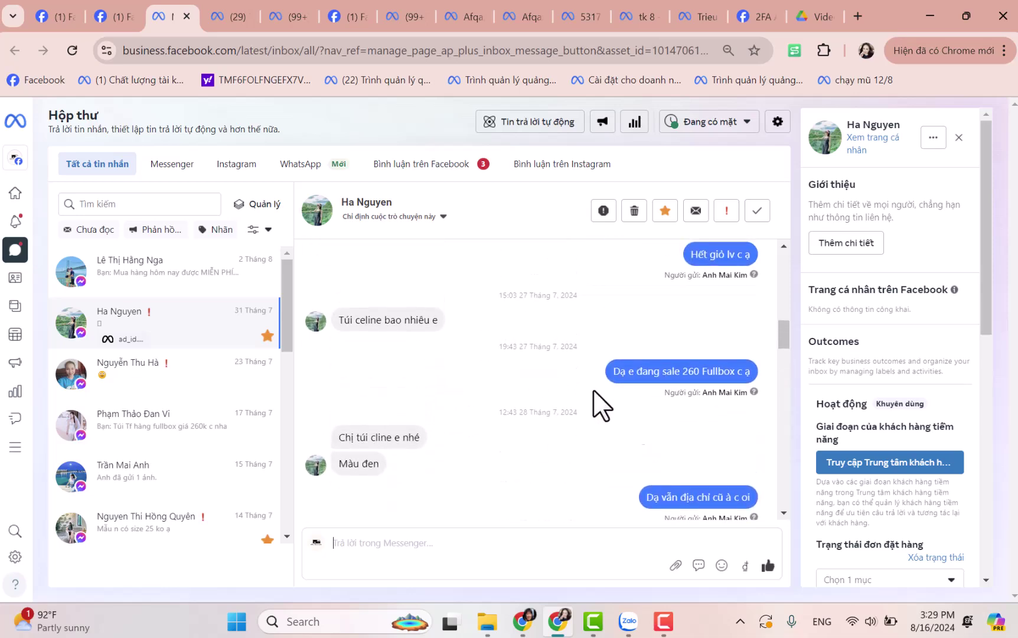
scroll(636, 405, "up", 3)
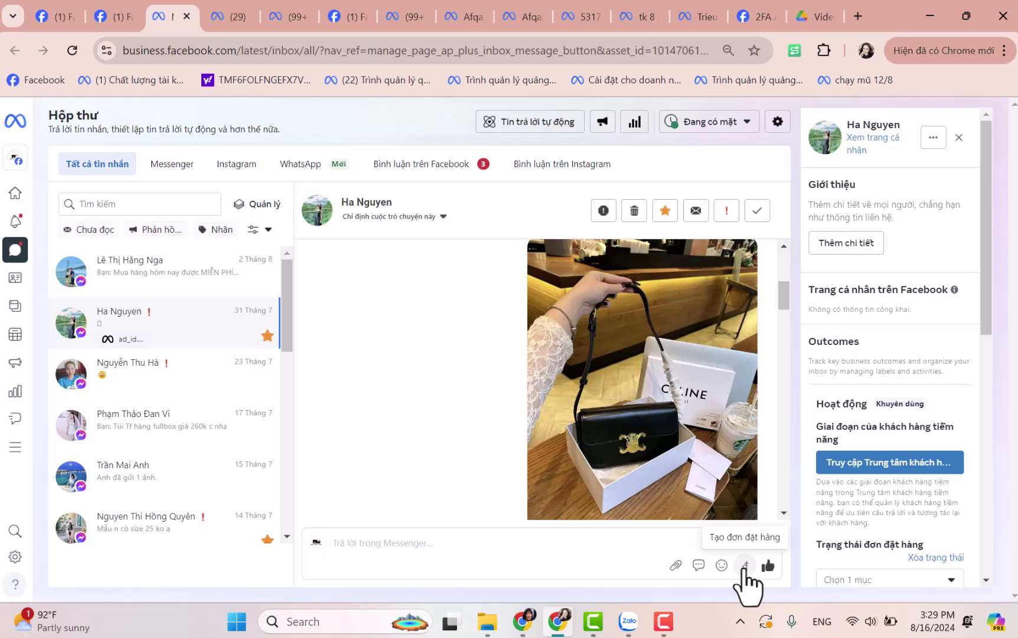
- Open a new order form for this customer, allow Meta to use business activity data, and make the price field active
left_click(744, 566)
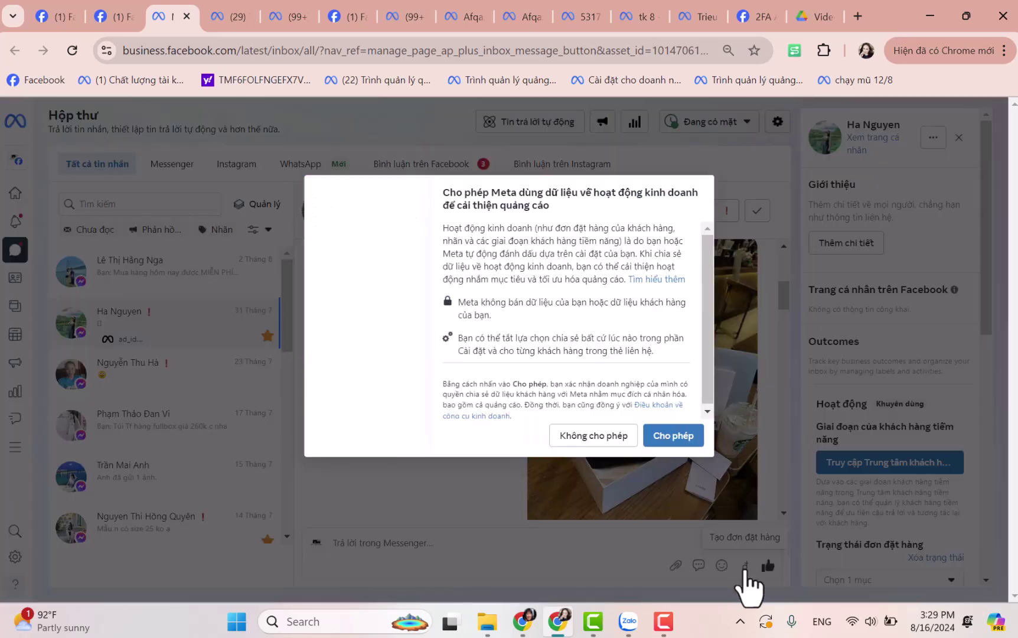
left_click(689, 441)
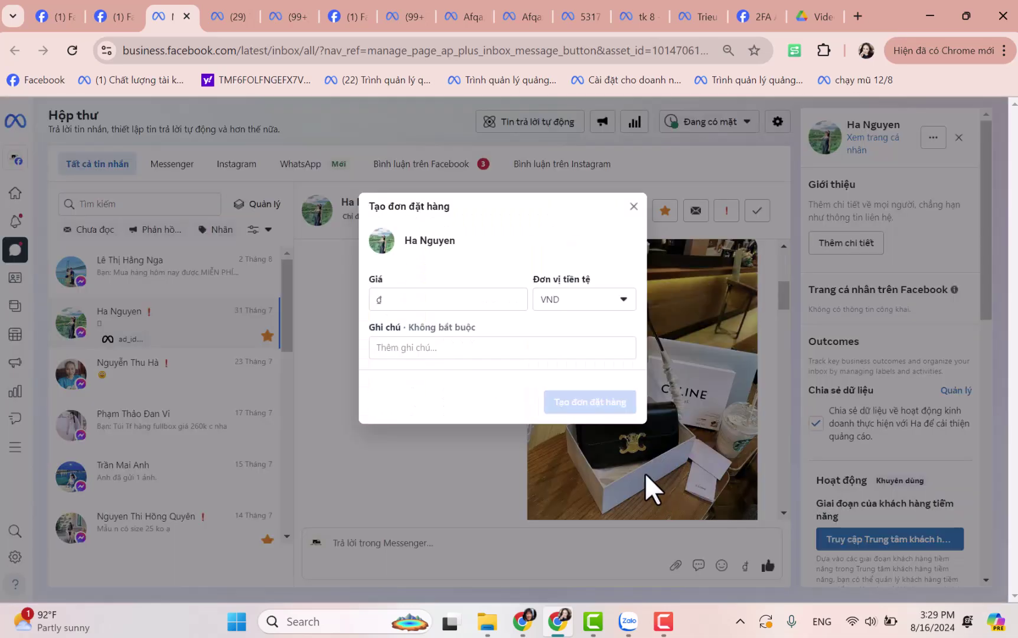
left_click(461, 302)
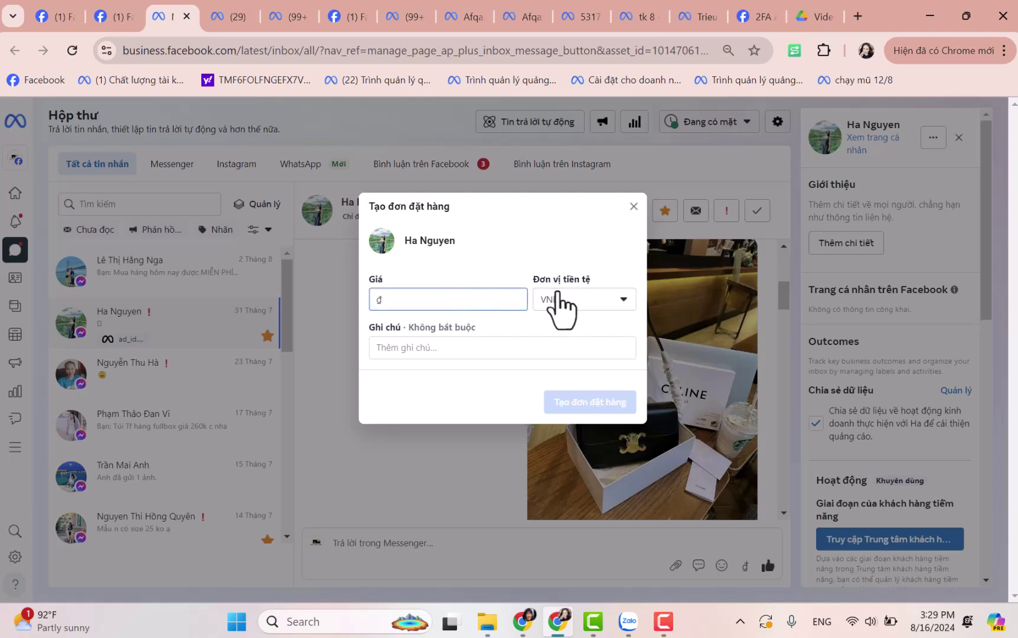
- Return to the Ads Manager campaign table and examine the purchase count, buyers, conversion value and cost-per-purchase columns, referring back to the order form's price
left_click(688, 15)
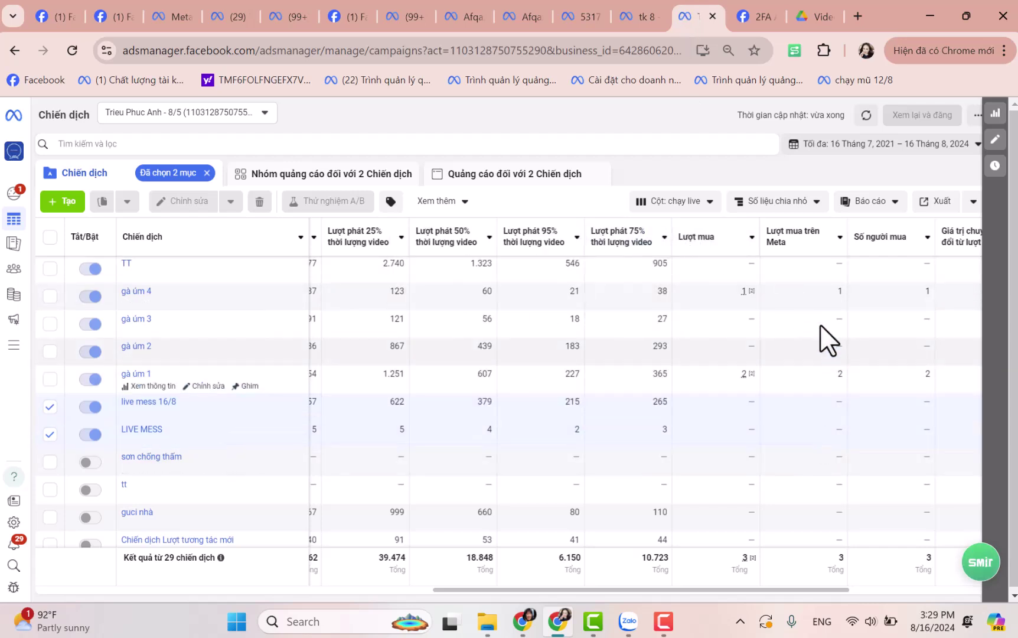
scroll(873, 374, "right", 2)
scroll(873, 371, "right", 1)
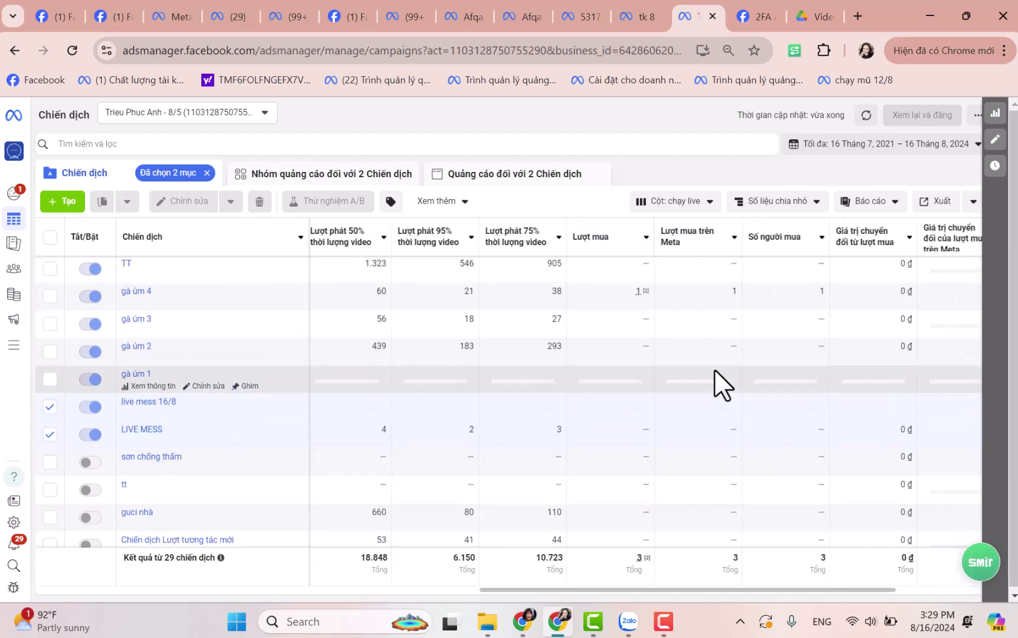
mouse_move(649, 382)
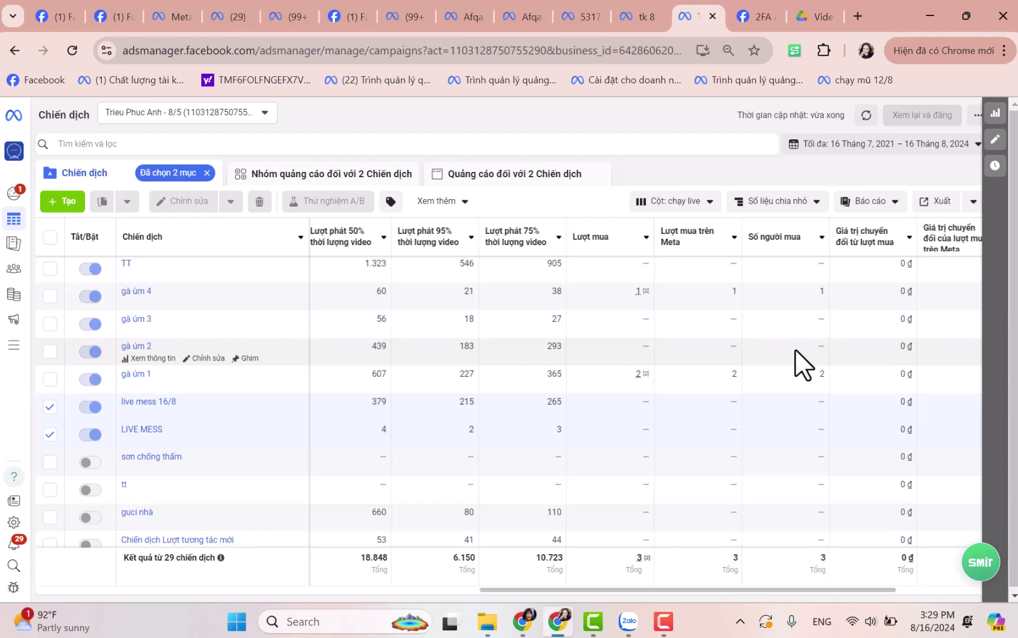
left_click(191, 17)
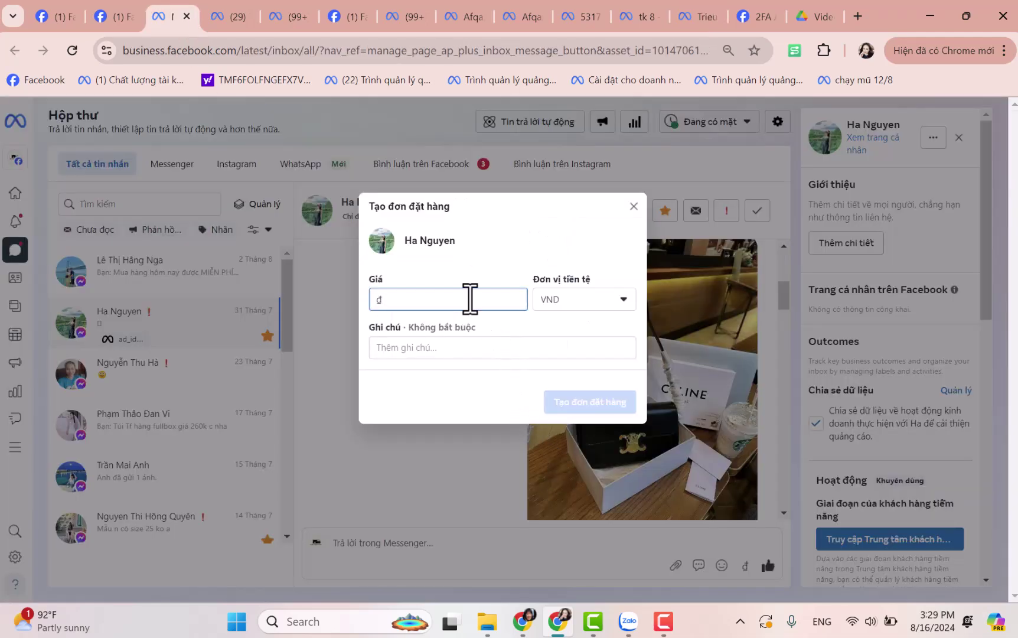
left_click(700, 18)
scroll(865, 278, "right", 4)
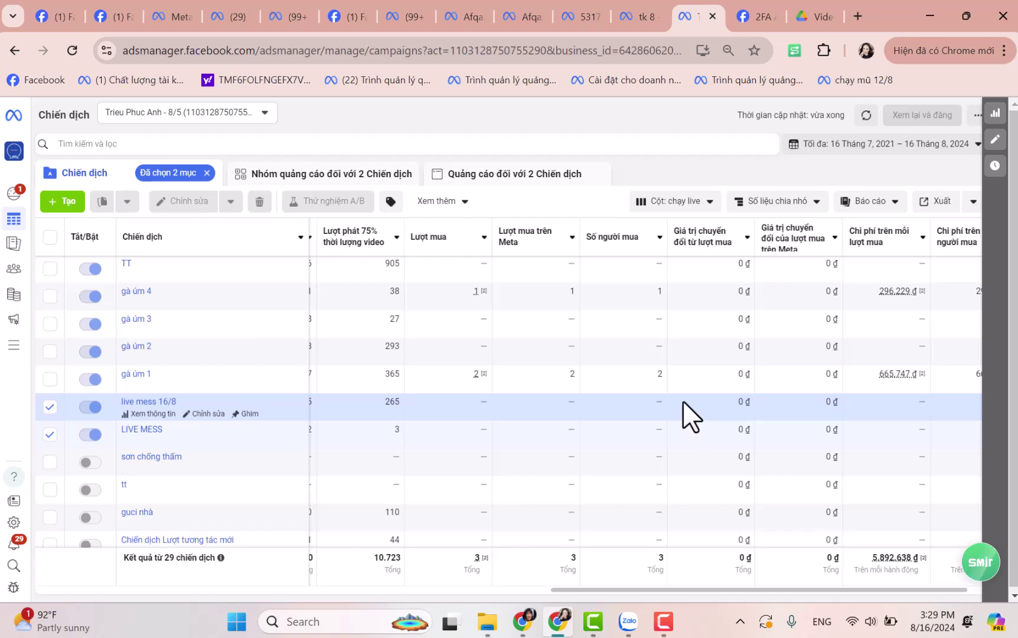
scroll(756, 379, "right", 2)
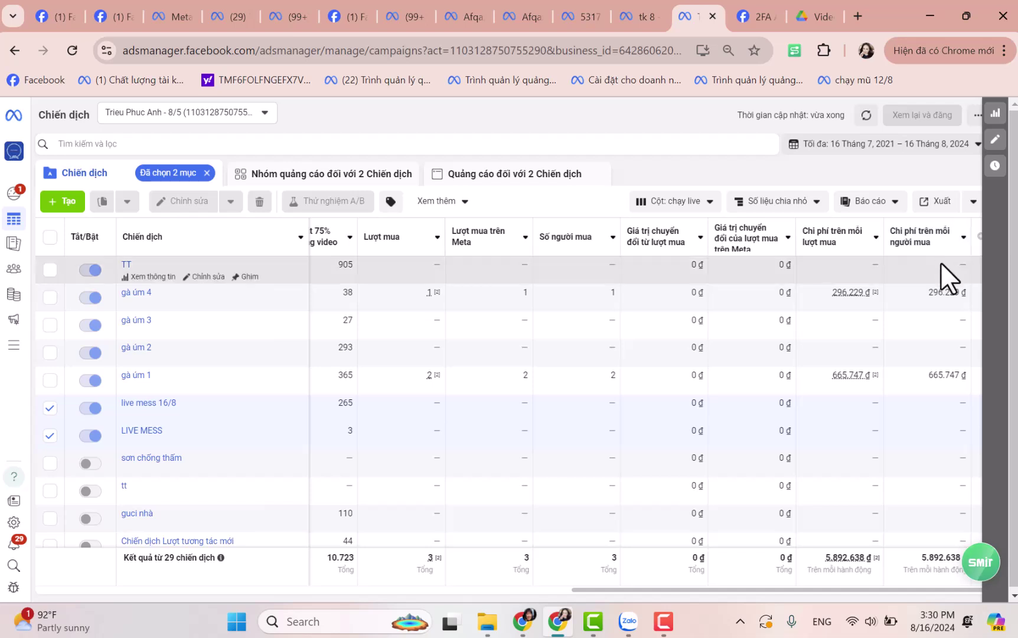
scroll(678, 385, "left", 10)
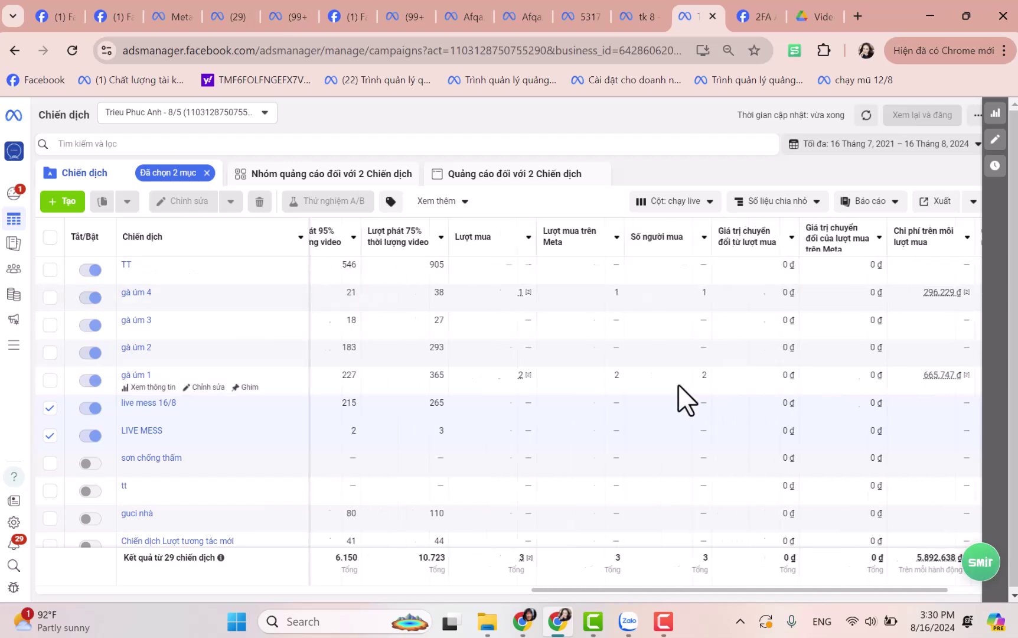
scroll(672, 383, "left", 4)
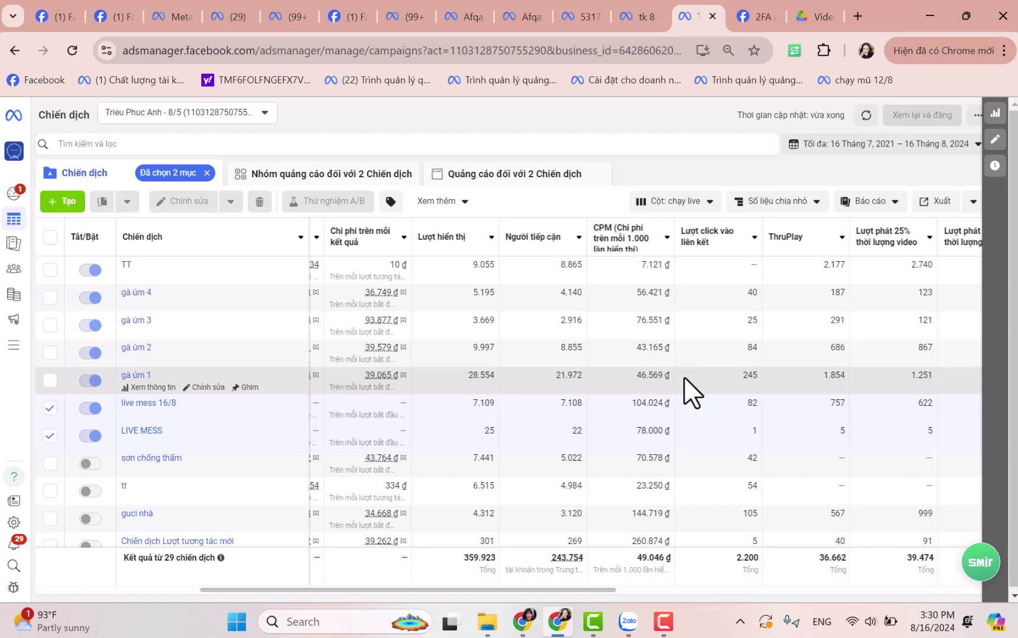
left_click(664, 621)
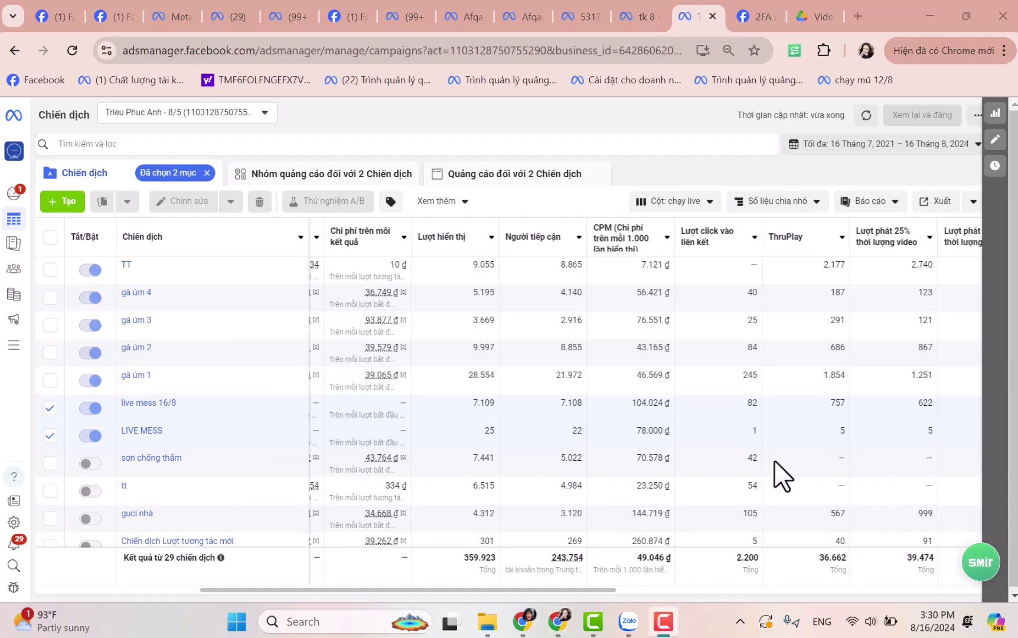